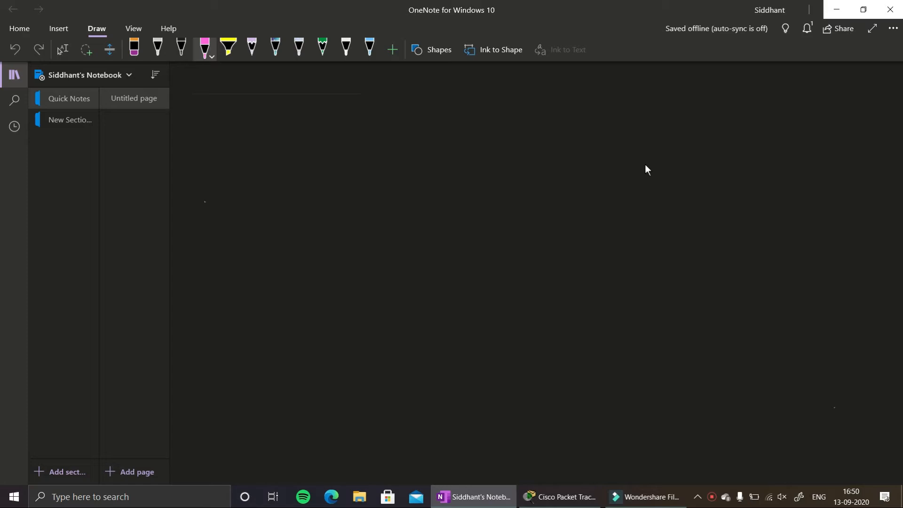
Handwrite the page title VLAN in pink ink
{"action": "mouse_move", "coordinate": [203, 74]}
{"action": "left_mouse_down"}
{"action": "mouse_move", "coordinate": [216, 74]}
{"action": "mouse_move", "coordinate": [221, 88]}
{"action": "mouse_move", "coordinate": [234, 75]}
{"action": "left_mouse_up"}
{"action": "left_click_drag", "start_coordinate": [230, 88], "coordinate": [247, 88]}
{"action": "left_click_drag", "start_coordinate": [249, 86], "coordinate": [257, 74]}
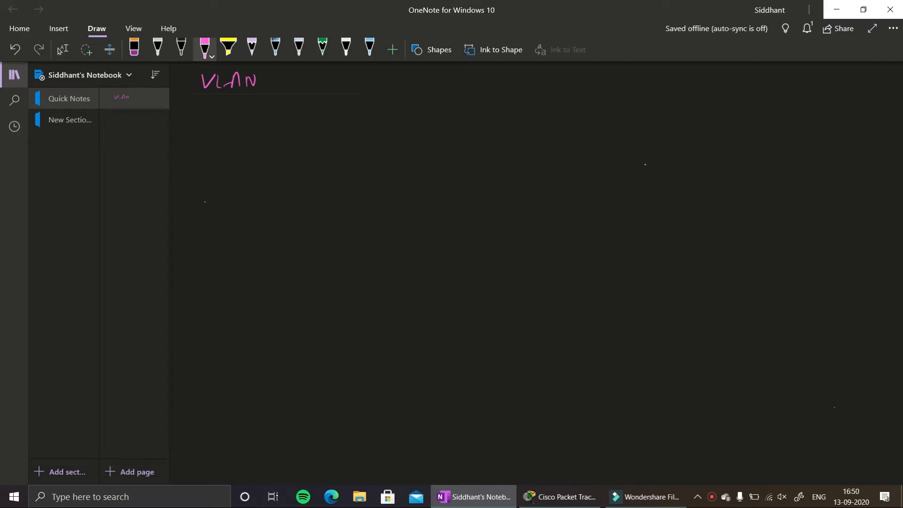
Sketch a switch as a light blue box with opposing arrows inside and label it S1, with the page in full-screen view
{"action": "left_click", "coordinate": [370, 47]}
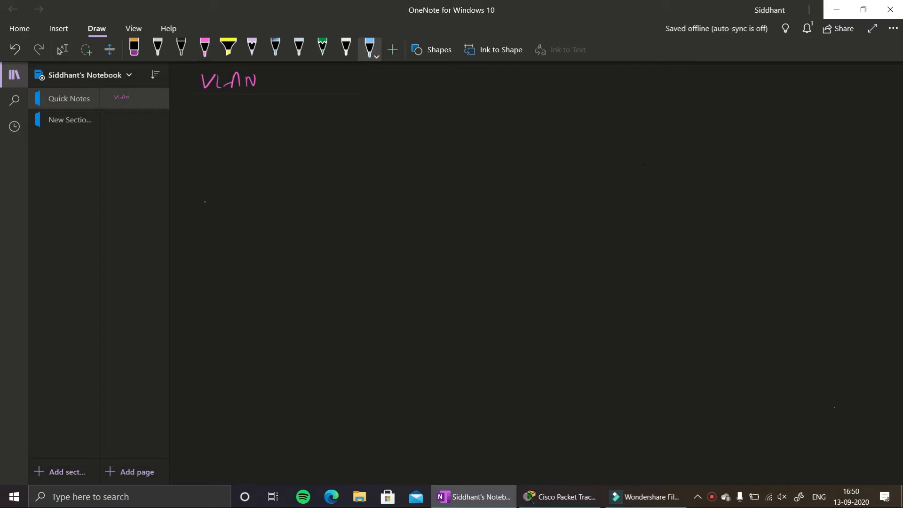
{"action": "left_click", "coordinate": [872, 29]}
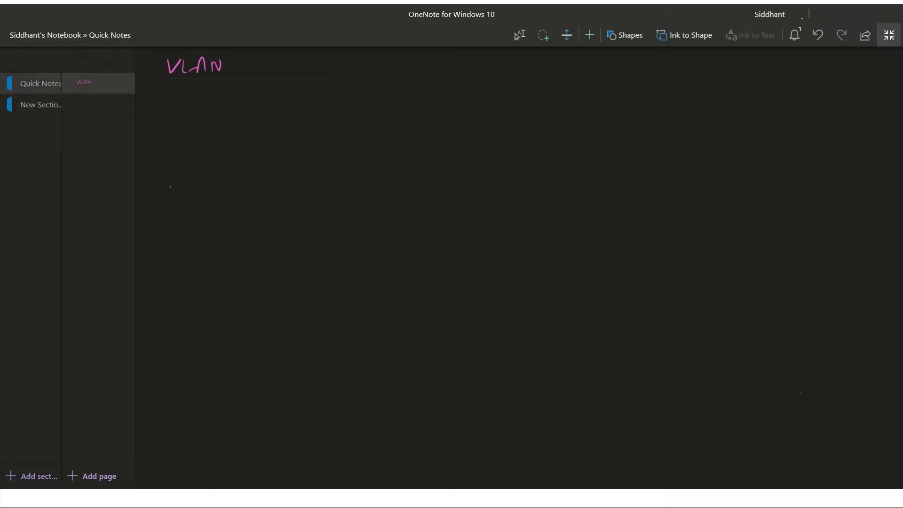
{"action": "mouse_move", "coordinate": [356, 249]}
{"action": "left_mouse_down"}
{"action": "mouse_move", "coordinate": [477, 241]}
{"action": "mouse_move", "coordinate": [465, 240]}
{"action": "left_mouse_up"}
{"action": "left_click_drag", "start_coordinate": [409, 209], "coordinate": [440, 203]}
{"action": "mouse_move", "coordinate": [394, 222]}
{"action": "left_mouse_down"}
{"action": "mouse_move", "coordinate": [378, 229]}
{"action": "mouse_move", "coordinate": [455, 220]}
{"action": "left_mouse_up"}
{"action": "mouse_move", "coordinate": [404, 239]}
{"action": "left_mouse_down"}
{"action": "mouse_move", "coordinate": [375, 243]}
{"action": "mouse_move", "coordinate": [388, 251]}
{"action": "left_mouse_up"}
{"action": "left_click_drag", "start_coordinate": [401, 165], "coordinate": [391, 183]}
{"action": "left_click_drag", "start_coordinate": [413, 164], "coordinate": [414, 184]}
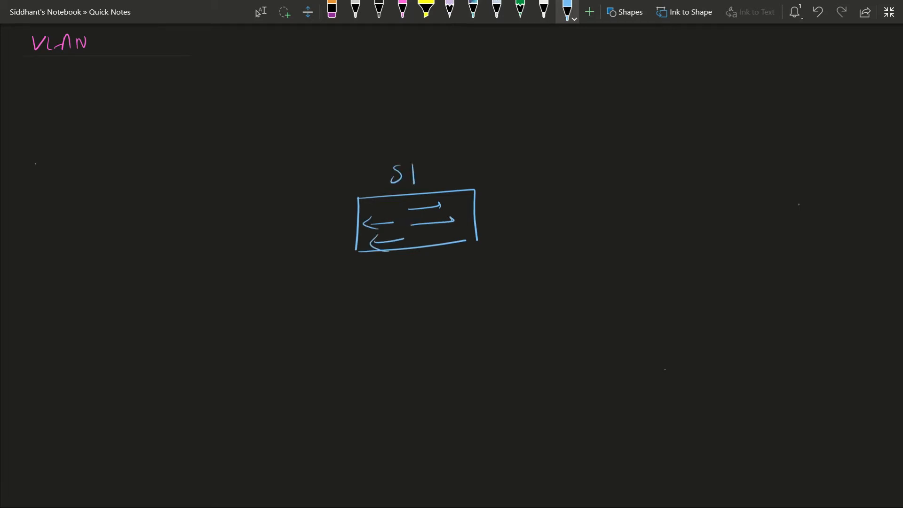
Draw three link lines out of the S1 switch and label their ports A, B and C
{"action": "left_click_drag", "start_coordinate": [472, 218], "coordinate": [531, 208]}
{"action": "left_click_drag", "start_coordinate": [415, 251], "coordinate": [417, 314]}
{"action": "mouse_move", "coordinate": [348, 230]}
{"action": "left_mouse_down"}
{"action": "mouse_move", "coordinate": [293, 234]}
{"action": "mouse_move", "coordinate": [355, 229]}
{"action": "mouse_move", "coordinate": [338, 226]}
{"action": "mouse_move", "coordinate": [348, 225]}
{"action": "left_mouse_up"}
{"action": "left_click_drag", "start_coordinate": [336, 222], "coordinate": [351, 220]}
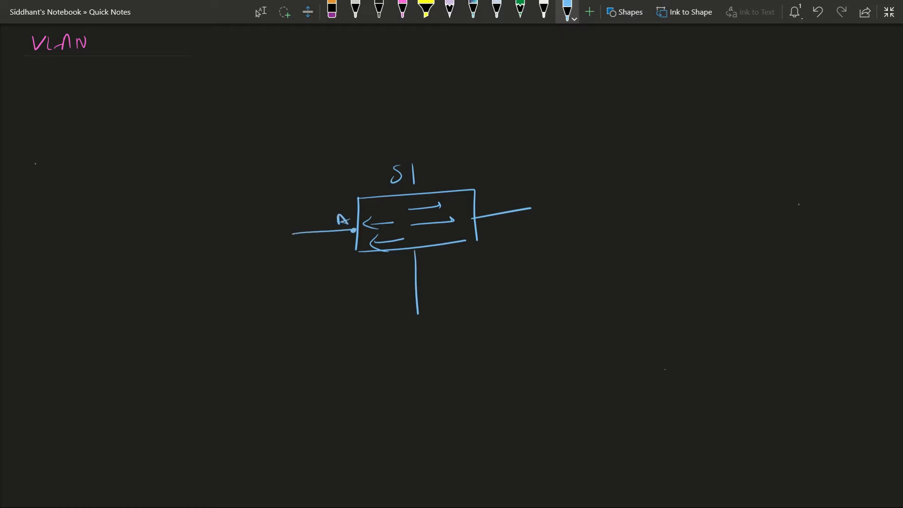
{"action": "left_click_drag", "start_coordinate": [426, 250], "coordinate": [427, 262]}
{"action": "left_click_drag", "start_coordinate": [427, 251], "coordinate": [426, 262]}
{"action": "left_click_drag", "start_coordinate": [489, 198], "coordinate": [492, 207]}
Handwrite the definition VLAN → Virtual LAN above the switch sketch
{"action": "left_click_drag", "start_coordinate": [423, 70], "coordinate": [453, 83]}
{"action": "mouse_move", "coordinate": [463, 83]}
{"action": "left_mouse_down"}
{"action": "mouse_move", "coordinate": [466, 66]}
{"action": "mouse_move", "coordinate": [474, 83]}
{"action": "left_mouse_up"}
{"action": "left_click_drag", "start_coordinate": [459, 77], "coordinate": [471, 76]}
{"action": "mouse_move", "coordinate": [480, 82]}
{"action": "left_mouse_down"}
{"action": "mouse_move", "coordinate": [484, 67]}
{"action": "mouse_move", "coordinate": [530, 74]}
{"action": "left_mouse_up"}
{"action": "mouse_move", "coordinate": [560, 60]}
{"action": "left_mouse_down"}
{"action": "mouse_move", "coordinate": [564, 75]}
{"action": "mouse_move", "coordinate": [581, 55]}
{"action": "left_mouse_up"}
{"action": "mouse_move", "coordinate": [588, 73]}
{"action": "left_mouse_down"}
{"action": "mouse_move", "coordinate": [598, 61]}
{"action": "mouse_move", "coordinate": [607, 67]}
{"action": "left_mouse_up"}
{"action": "mouse_move", "coordinate": [606, 53]}
{"action": "left_mouse_down"}
{"action": "mouse_move", "coordinate": [614, 70]}
{"action": "mouse_move", "coordinate": [659, 52]}
{"action": "mouse_move", "coordinate": [665, 72]}
{"action": "mouse_move", "coordinate": [703, 70]}
{"action": "left_mouse_up"}
{"action": "mouse_move", "coordinate": [710, 67]}
{"action": "left_mouse_down"}
{"action": "mouse_move", "coordinate": [714, 52]}
{"action": "mouse_move", "coordinate": [720, 66]}
{"action": "left_mouse_up"}
{"action": "left_click_drag", "start_coordinate": [707, 61], "coordinate": [746, 49]}
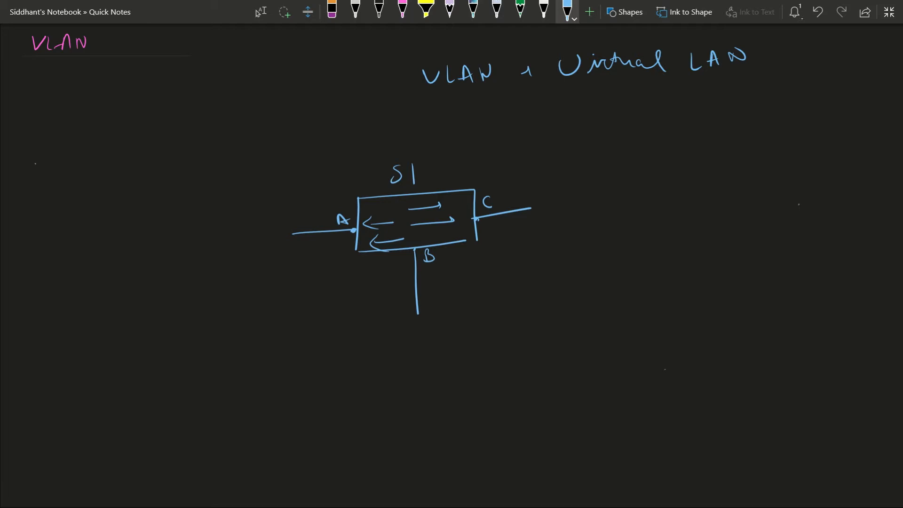
Draw a computer box at the end of the port A and port B links, labelled PC1 and PC2
{"action": "mouse_move", "coordinate": [258, 228]}
{"action": "left_mouse_down"}
{"action": "mouse_move", "coordinate": [265, 253]}
{"action": "mouse_move", "coordinate": [291, 244]}
{"action": "mouse_move", "coordinate": [195, 269]}
{"action": "left_mouse_up"}
{"action": "mouse_move", "coordinate": [192, 251]}
{"action": "left_mouse_down"}
{"action": "mouse_move", "coordinate": [194, 259]}
{"action": "mouse_move", "coordinate": [216, 257]}
{"action": "left_mouse_up"}
{"action": "mouse_move", "coordinate": [408, 318]}
{"action": "left_mouse_down"}
{"action": "mouse_move", "coordinate": [428, 312]}
{"action": "mouse_move", "coordinate": [410, 335]}
{"action": "mouse_move", "coordinate": [413, 361]}
{"action": "left_mouse_up"}
{"action": "left_click_drag", "start_coordinate": [411, 350], "coordinate": [427, 358]}
{"action": "left_click_drag", "start_coordinate": [443, 347], "coordinate": [446, 355]}
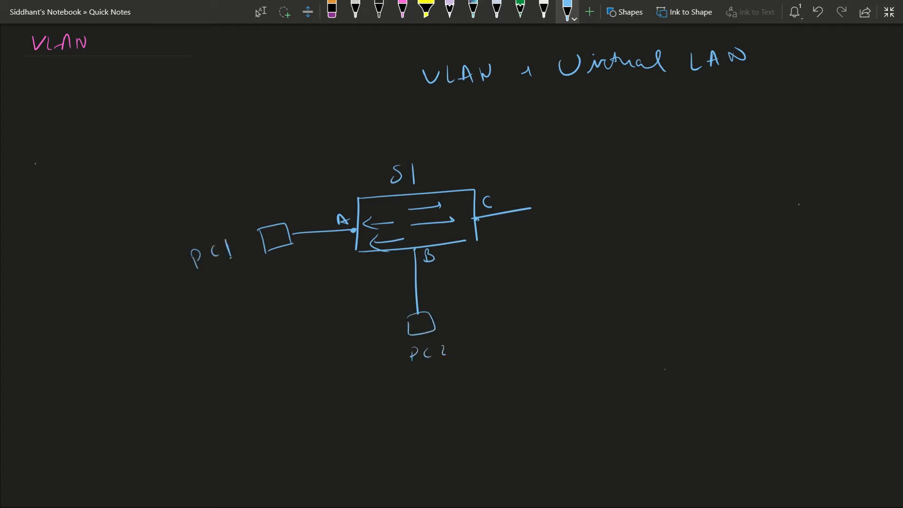
Draw a larger box at the end of the port C link and label it Server 1
{"action": "left_click_drag", "start_coordinate": [533, 203], "coordinate": [534, 217]}
{"action": "mouse_move", "coordinate": [532, 198]}
{"action": "left_mouse_down"}
{"action": "mouse_move", "coordinate": [563, 209]}
{"action": "mouse_move", "coordinate": [544, 220]}
{"action": "left_mouse_up"}
{"action": "mouse_move", "coordinate": [555, 240]}
{"action": "left_mouse_down"}
{"action": "mouse_move", "coordinate": [557, 256]}
{"action": "mouse_move", "coordinate": [556, 249]}
{"action": "left_mouse_up"}
{"action": "mouse_move", "coordinate": [577, 242]}
{"action": "left_mouse_down"}
{"action": "mouse_move", "coordinate": [571, 250]}
{"action": "mouse_move", "coordinate": [589, 249]}
{"action": "left_mouse_up"}
{"action": "mouse_move", "coordinate": [560, 201]}
{"action": "left_mouse_down"}
{"action": "mouse_move", "coordinate": [562, 219]}
{"action": "mouse_move", "coordinate": [533, 210]}
{"action": "mouse_move", "coordinate": [540, 223]}
{"action": "left_mouse_up"}
{"action": "left_click_drag", "start_coordinate": [522, 187], "coordinate": [575, 205]}
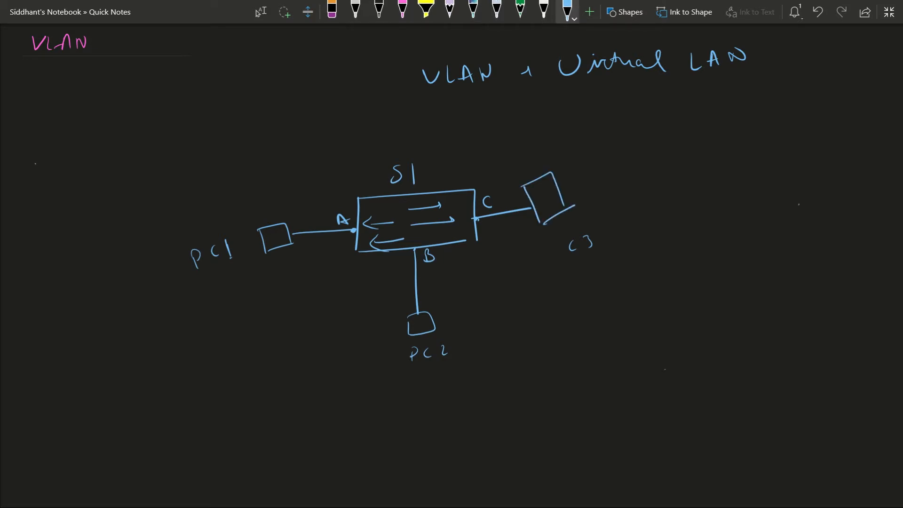
{"action": "mouse_move", "coordinate": [598, 169]}
{"action": "left_mouse_down"}
{"action": "mouse_move", "coordinate": [592, 188]}
{"action": "mouse_move", "coordinate": [655, 165]}
{"action": "left_mouse_up"}
{"action": "left_click_drag", "start_coordinate": [629, 193], "coordinate": [635, 206]}
Draw boundary lines across the PC1 and PC2 links, arrows from both computers towards the server, and a cross beside the PC2 arrow
{"action": "left_click_drag", "start_coordinate": [292, 183], "coordinate": [232, 315]}
{"action": "mouse_move", "coordinate": [367, 301]}
{"action": "left_mouse_down"}
{"action": "mouse_move", "coordinate": [495, 249]}
{"action": "mouse_move", "coordinate": [390, 367]}
{"action": "left_mouse_up"}
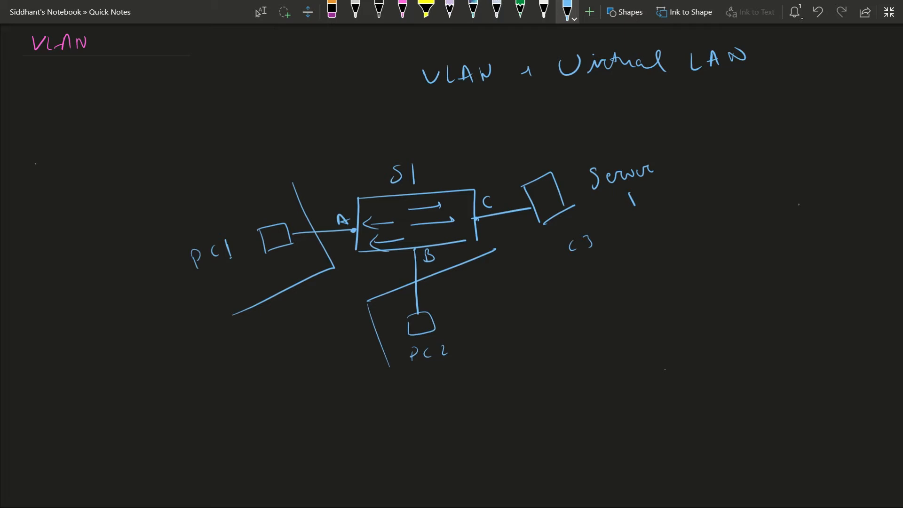
{"action": "mouse_move", "coordinate": [275, 191]}
{"action": "left_mouse_down"}
{"action": "mouse_move", "coordinate": [294, 164]}
{"action": "mouse_move", "coordinate": [451, 115]}
{"action": "mouse_move", "coordinate": [480, 121]}
{"action": "mouse_move", "coordinate": [475, 127]}
{"action": "left_mouse_up"}
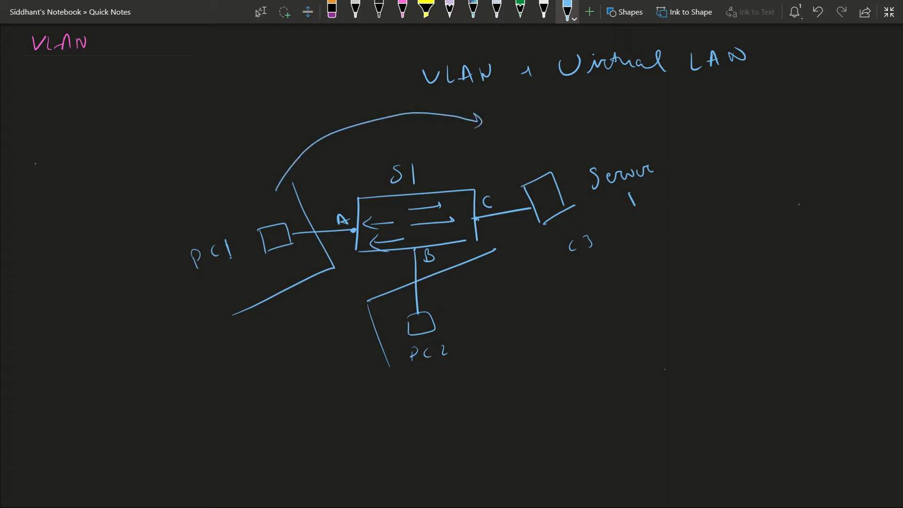
{"action": "mouse_move", "coordinate": [459, 344]}
{"action": "left_mouse_down"}
{"action": "mouse_move", "coordinate": [535, 299]}
{"action": "mouse_move", "coordinate": [548, 268]}
{"action": "mouse_move", "coordinate": [554, 283]}
{"action": "mouse_move", "coordinate": [604, 294]}
{"action": "left_mouse_up"}
{"action": "left_click_drag", "start_coordinate": [600, 281], "coordinate": [588, 306]}
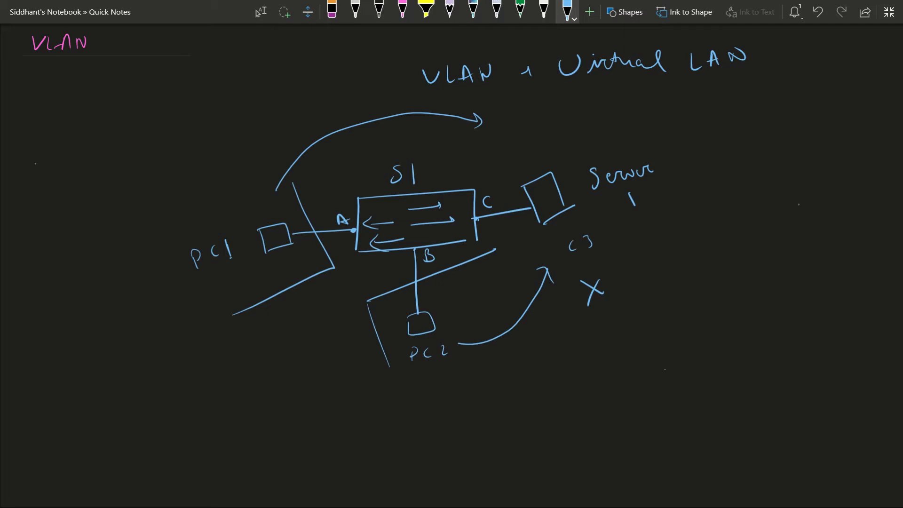
Erase the boundary lines, the two arrows and the cross from the network sketch
{"action": "left_click_drag", "start_coordinate": [305, 347], "coordinate": [298, 360]}
{"action": "left_click_drag", "start_coordinate": [329, 301], "coordinate": [326, 314]}
{"action": "left_click_drag", "start_coordinate": [353, 273], "coordinate": [349, 285]}
{"action": "mouse_move", "coordinate": [375, 254]}
{"action": "left_mouse_down"}
{"action": "mouse_move", "coordinate": [370, 264]}
{"action": "mouse_move", "coordinate": [396, 265]}
{"action": "left_mouse_up"}
{"action": "left_click", "coordinate": [442, 239]}
{"action": "mouse_move", "coordinate": [471, 224]}
{"action": "left_mouse_down"}
{"action": "mouse_move", "coordinate": [461, 230]}
{"action": "mouse_move", "coordinate": [477, 232]}
{"action": "left_mouse_up"}
{"action": "left_click_drag", "start_coordinate": [506, 224], "coordinate": [497, 226]}
{"action": "left_click_drag", "start_coordinate": [324, 306], "coordinate": [331, 311]}
{"action": "left_click_drag", "start_coordinate": [298, 351], "coordinate": [305, 356]}
{"action": "left_click_drag", "start_coordinate": [301, 277], "coordinate": [308, 288]}
{"action": "left_click_drag", "start_coordinate": [372, 329], "coordinate": [382, 333]}
{"action": "left_click_drag", "start_coordinate": [393, 286], "coordinate": [399, 296]}
{"action": "left_click_drag", "start_coordinate": [501, 324], "coordinate": [511, 335]}
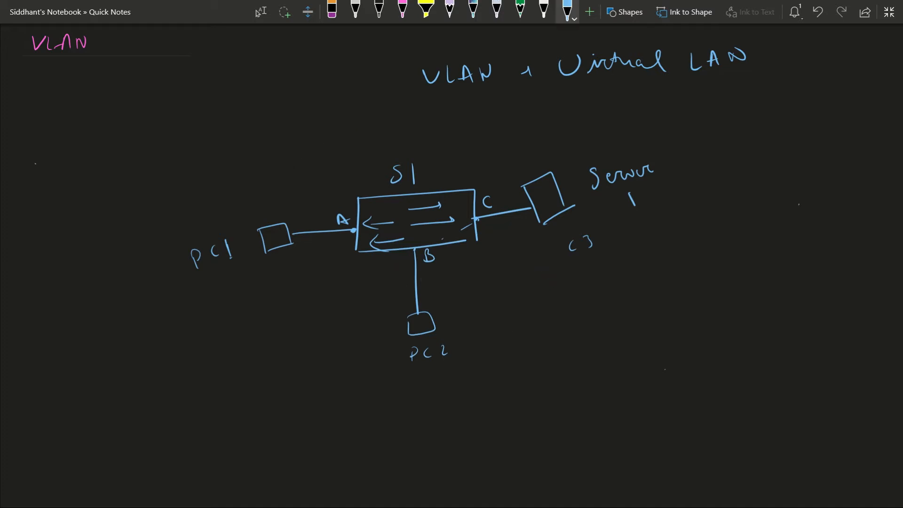
Outline PC1 and Server 1 as separate areas, join them with a curved arrow and mark it 1
{"action": "mouse_move", "coordinate": [188, 316]}
{"action": "left_mouse_down"}
{"action": "mouse_move", "coordinate": [147, 231]}
{"action": "mouse_move", "coordinate": [299, 228]}
{"action": "mouse_move", "coordinate": [226, 328]}
{"action": "left_mouse_up"}
{"action": "left_click_drag", "start_coordinate": [550, 291], "coordinate": [503, 156]}
{"action": "mouse_move", "coordinate": [502, 134]}
{"action": "left_mouse_down"}
{"action": "mouse_move", "coordinate": [644, 113]}
{"action": "mouse_move", "coordinate": [615, 287]}
{"action": "left_mouse_up"}
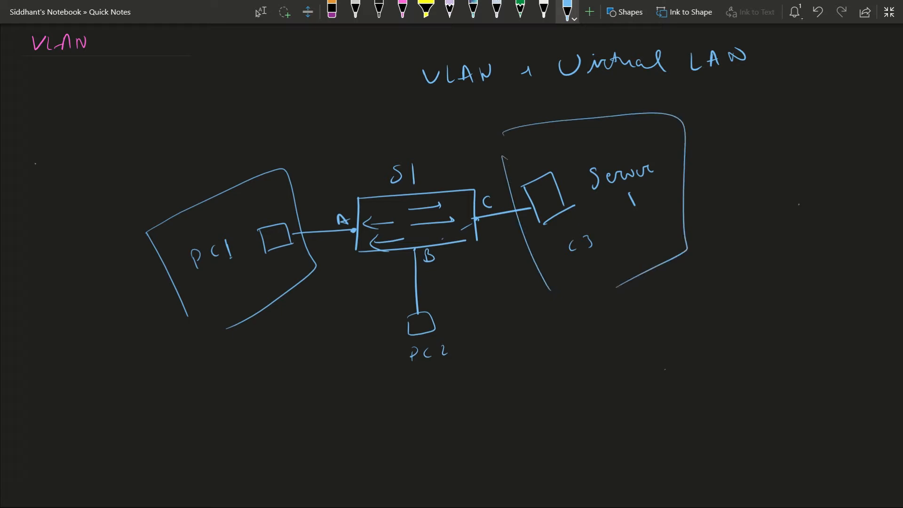
{"action": "mouse_move", "coordinate": [279, 191]}
{"action": "left_mouse_down"}
{"action": "mouse_move", "coordinate": [438, 113]}
{"action": "mouse_move", "coordinate": [494, 139]}
{"action": "left_mouse_up"}
{"action": "left_click_drag", "start_coordinate": [297, 120], "coordinate": [303, 130]}
Circle PC2, annotate it as a different network labelled VLAN 2, and write VLAN 3 above PC1
{"action": "mouse_move", "coordinate": [437, 303]}
{"action": "left_mouse_down"}
{"action": "mouse_move", "coordinate": [387, 314]}
{"action": "mouse_move", "coordinate": [417, 311]}
{"action": "left_mouse_up"}
{"action": "mouse_move", "coordinate": [463, 369]}
{"action": "left_mouse_down"}
{"action": "mouse_move", "coordinate": [530, 374]}
{"action": "mouse_move", "coordinate": [545, 390]}
{"action": "mouse_move", "coordinate": [548, 348]}
{"action": "mouse_move", "coordinate": [567, 362]}
{"action": "left_mouse_up"}
{"action": "left_click", "coordinate": [524, 354]}
{"action": "mouse_move", "coordinate": [443, 415]}
{"action": "left_mouse_down"}
{"action": "mouse_move", "coordinate": [449, 433]}
{"action": "mouse_move", "coordinate": [456, 418]}
{"action": "left_mouse_up"}
{"action": "mouse_move", "coordinate": [461, 408]}
{"action": "left_mouse_down"}
{"action": "mouse_move", "coordinate": [469, 426]}
{"action": "mouse_move", "coordinate": [506, 404]}
{"action": "mouse_move", "coordinate": [533, 429]}
{"action": "left_mouse_up"}
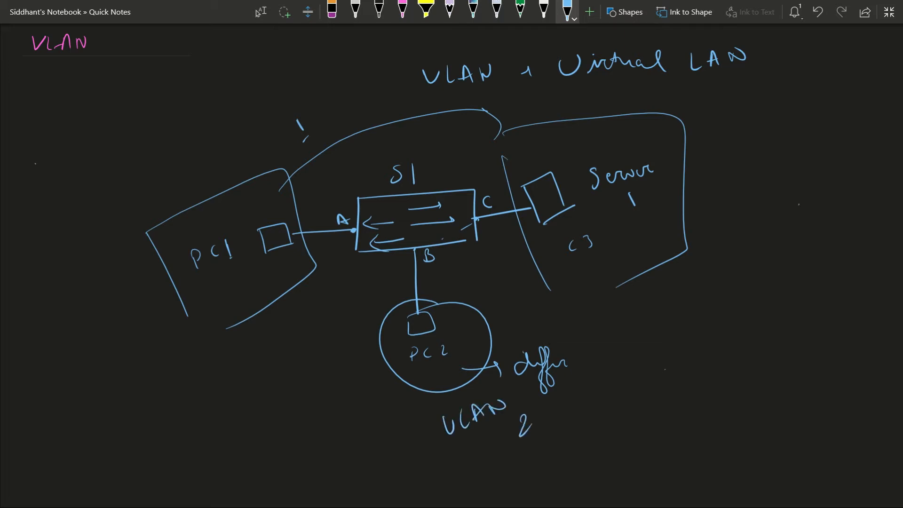
{"action": "mouse_move", "coordinate": [225, 144]}
{"action": "left_mouse_down"}
{"action": "mouse_move", "coordinate": [249, 151]}
{"action": "mouse_move", "coordinate": [278, 129]}
{"action": "mouse_move", "coordinate": [296, 137]}
{"action": "left_mouse_up"}
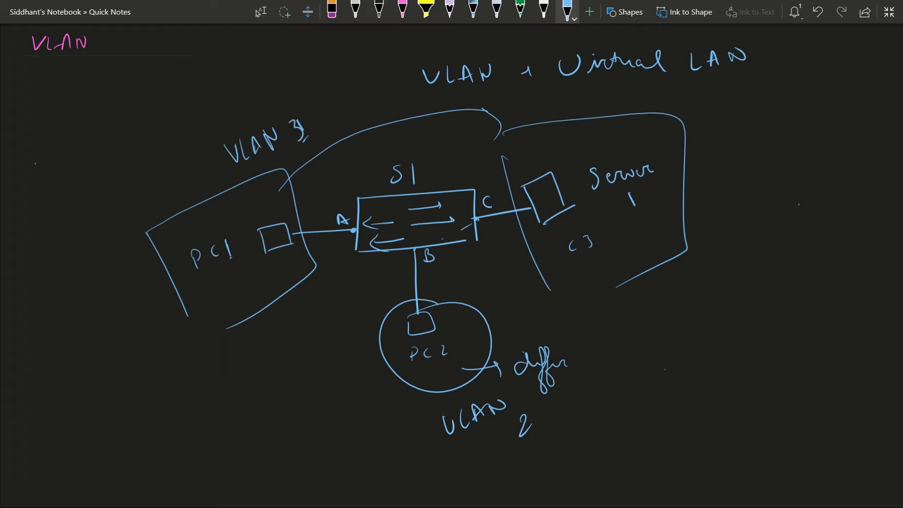
Draw arrows from PC2 to the PC1 and server areas, a long diagonal line across the sketch, and an arrowhead near the server
{"action": "mouse_move", "coordinate": [468, 346]}
{"action": "left_mouse_down"}
{"action": "mouse_move", "coordinate": [546, 265]}
{"action": "mouse_move", "coordinate": [545, 302]}
{"action": "left_mouse_up"}
{"action": "mouse_move", "coordinate": [371, 327]}
{"action": "left_mouse_down"}
{"action": "mouse_move", "coordinate": [258, 292]}
{"action": "mouse_move", "coordinate": [285, 357]}
{"action": "left_mouse_up"}
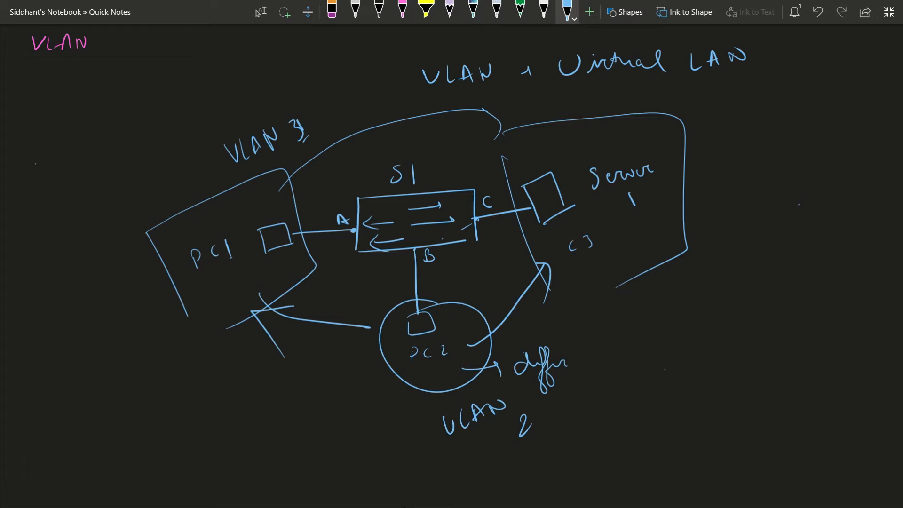
{"action": "left_click_drag", "start_coordinate": [184, 345], "coordinate": [769, 151]}
{"action": "mouse_move", "coordinate": [503, 138]}
{"action": "left_mouse_down"}
{"action": "mouse_move", "coordinate": [459, 141]}
{"action": "mouse_move", "coordinate": [491, 146]}
{"action": "left_mouse_up"}
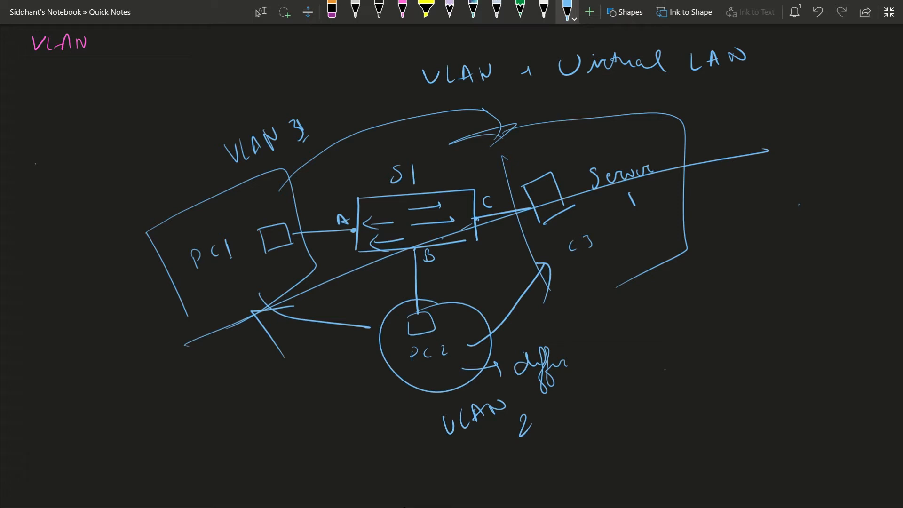
Remove the arrows, the diagonal line, the outlines around PC1 and Server 1, and the VLAN 2 notes by PC2
{"action": "key", "text": "ctrl+z"}
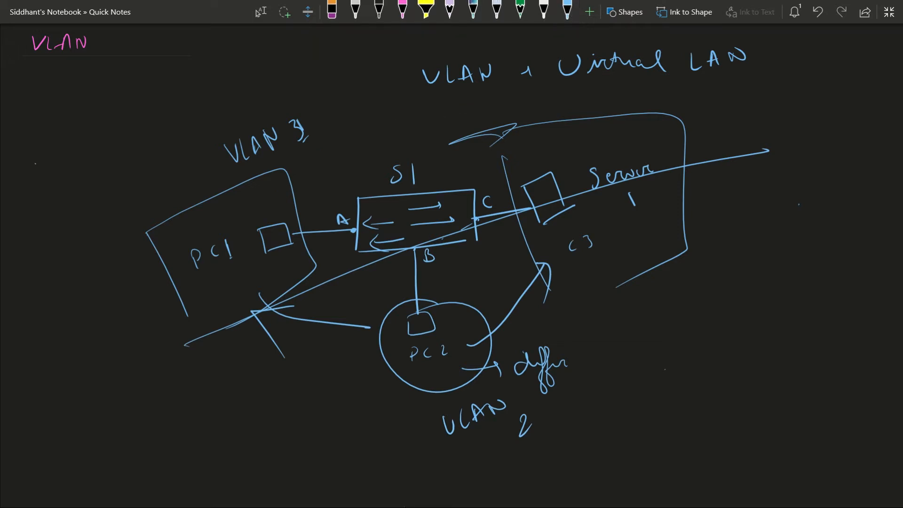
{"action": "key", "text": "ctrl+z"}
{"action": "key", "text": "ctrl+z"}
{"action": "key", "text": "ctrl+z"}
{"action": "key", "text": "ctrl+z"}
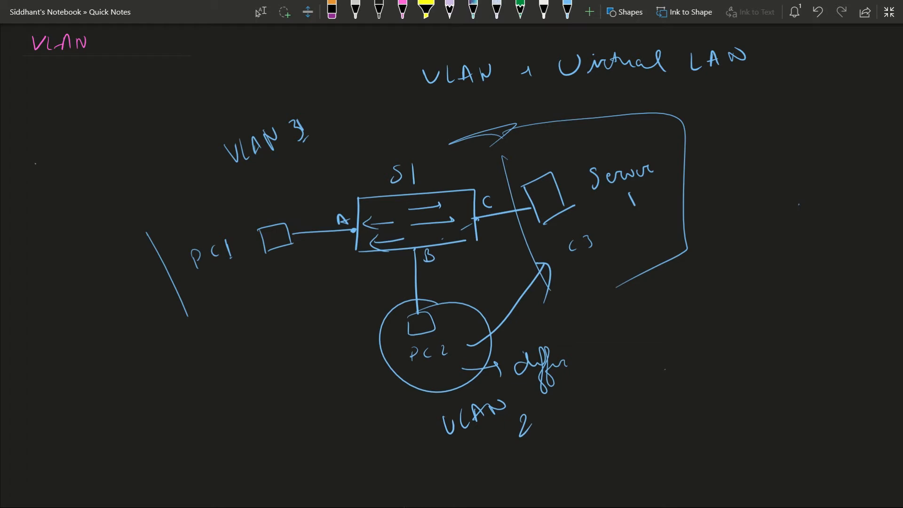
{"action": "key", "text": "ctrl+z"}
{"action": "key", "text": "ctrl+z"}
{"action": "key", "text": "ctrl+z"}
{"action": "key", "text": "ctrl+z"}
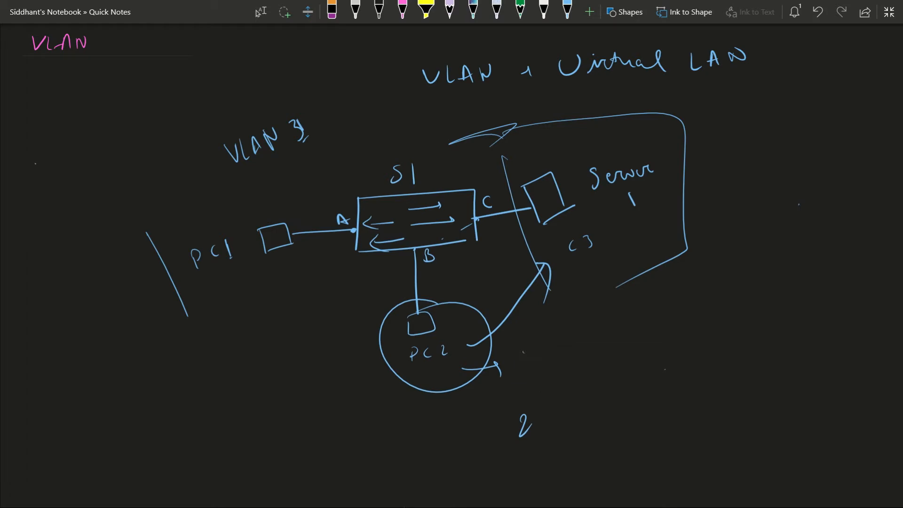
{"action": "key", "text": "ctrl+z"}
{"action": "key", "text": "ctrl+z"}
{"action": "key", "text": "ctrl+z"}
{"action": "key", "text": "ctrl+z"}
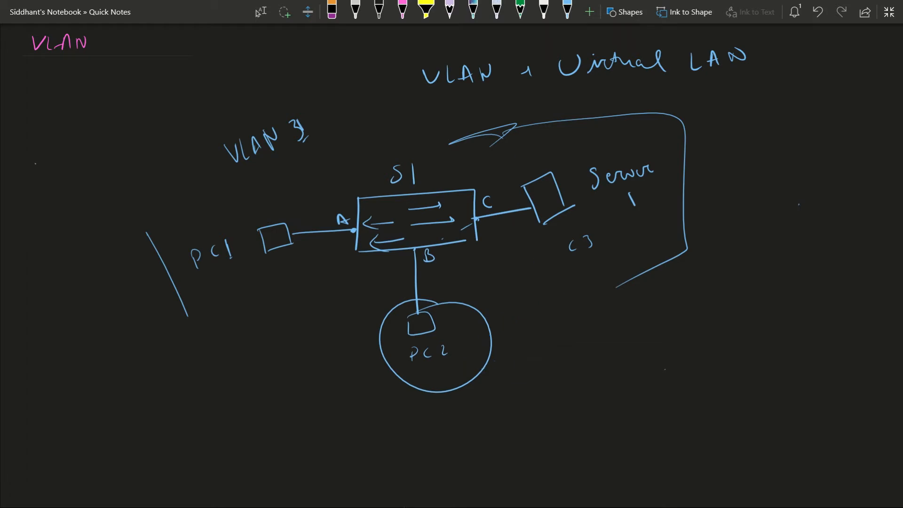
{"action": "key", "text": "ctrl+z"}
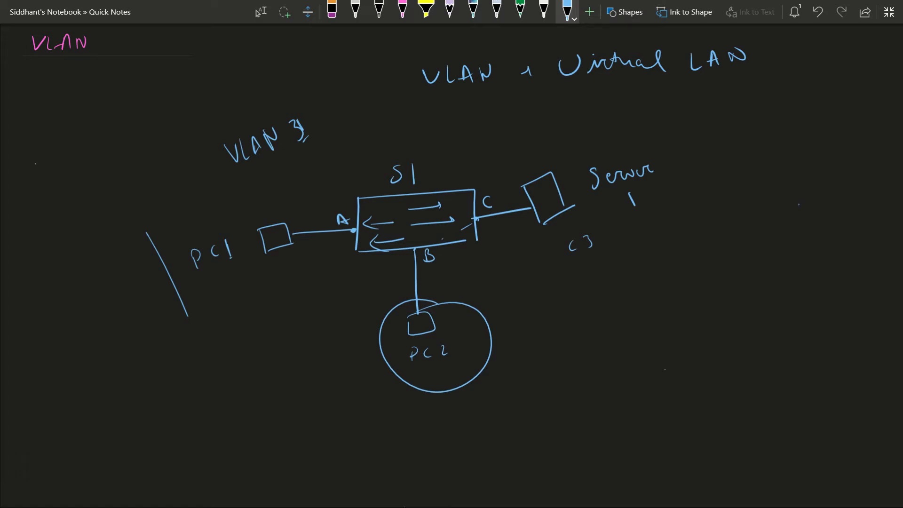
Add a circled 1 beside Server 1, a line separating PC2, the labels VLAN 3 and 2 around it, and two small arrows
{"action": "mouse_move", "coordinate": [689, 203]}
{"action": "left_mouse_down"}
{"action": "mouse_move", "coordinate": [692, 219]}
{"action": "mouse_move", "coordinate": [687, 209]}
{"action": "left_mouse_up"}
{"action": "mouse_move", "coordinate": [688, 219]}
{"action": "left_mouse_down"}
{"action": "mouse_move", "coordinate": [695, 216]}
{"action": "mouse_move", "coordinate": [673, 200]}
{"action": "left_mouse_up"}
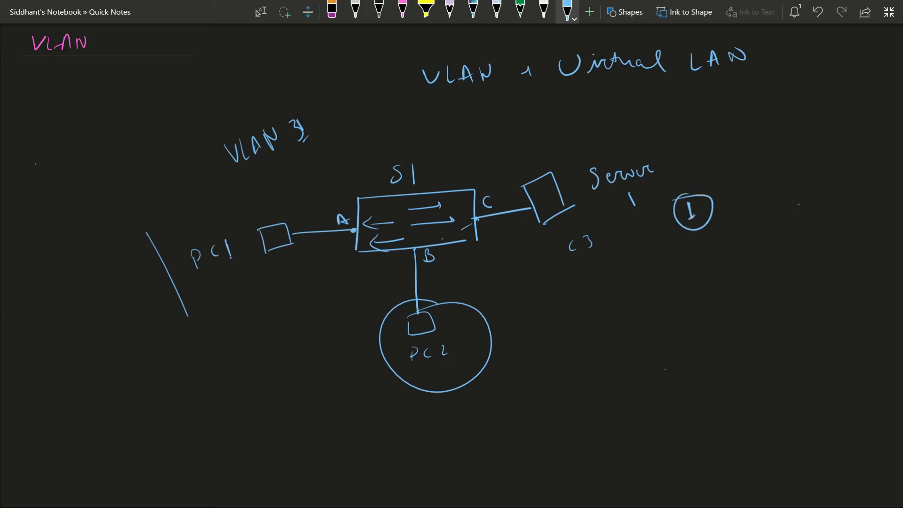
{"action": "left_click_drag", "start_coordinate": [248, 311], "coordinate": [665, 226]}
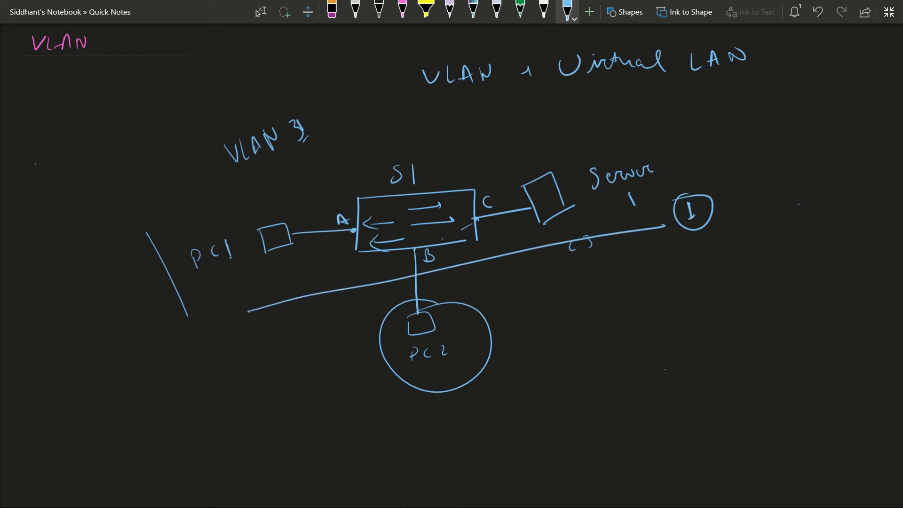
{"action": "left_click_drag", "start_coordinate": [260, 283], "coordinate": [286, 288]}
{"action": "mouse_move", "coordinate": [289, 282]}
{"action": "left_mouse_down"}
{"action": "mouse_move", "coordinate": [293, 271]}
{"action": "mouse_move", "coordinate": [326, 275]}
{"action": "left_mouse_up"}
{"action": "left_click_drag", "start_coordinate": [300, 314], "coordinate": [317, 326]}
{"action": "mouse_move", "coordinate": [674, 296]}
{"action": "left_mouse_down"}
{"action": "mouse_move", "coordinate": [646, 305]}
{"action": "mouse_move", "coordinate": [654, 322]}
{"action": "left_mouse_up"}
{"action": "mouse_move", "coordinate": [565, 149]}
{"action": "left_mouse_down"}
{"action": "mouse_move", "coordinate": [586, 138]}
{"action": "mouse_move", "coordinate": [573, 150]}
{"action": "left_mouse_up"}
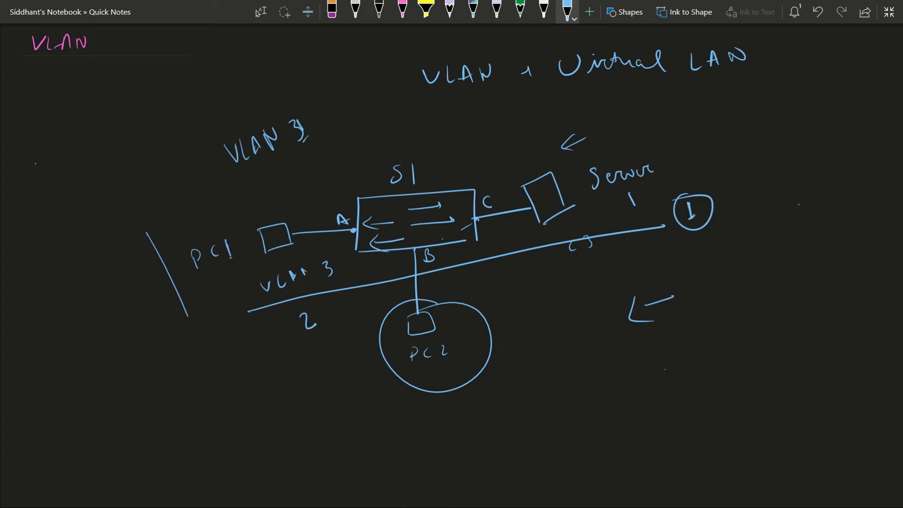
Erase the VLAN numbers, separating line, small arrows, and the S1 and C3 labels from around the network sketch
{"action": "mouse_move", "coordinate": [166, 273]}
{"action": "left_mouse_down"}
{"action": "mouse_move", "coordinate": [266, 286]}
{"action": "mouse_move", "coordinate": [328, 269]}
{"action": "mouse_move", "coordinate": [308, 322]}
{"action": "left_mouse_up"}
{"action": "left_click_drag", "start_coordinate": [627, 314], "coordinate": [661, 300]}
{"action": "left_click_drag", "start_coordinate": [568, 246], "coordinate": [692, 210]}
{"action": "left_click_drag", "start_coordinate": [632, 199], "coordinate": [692, 217]}
{"action": "mouse_move", "coordinate": [595, 179]}
{"action": "left_mouse_down"}
{"action": "mouse_move", "coordinate": [574, 141]}
{"action": "mouse_move", "coordinate": [586, 139]}
{"action": "left_mouse_up"}
{"action": "mouse_move", "coordinate": [410, 174]}
{"action": "left_mouse_down"}
{"action": "mouse_move", "coordinate": [283, 132]}
{"action": "mouse_move", "coordinate": [228, 155]}
{"action": "left_mouse_up"}
{"action": "left_click", "coordinate": [567, 11]}
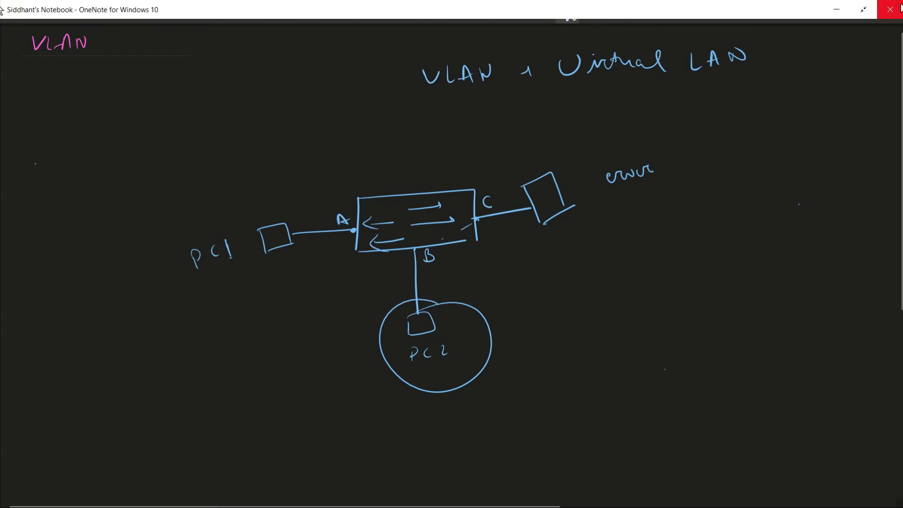
Close the notes, switch to Cisco Packet Tracer and place a server in the right half of the workspace
{"action": "left_click", "coordinate": [901, 8]}
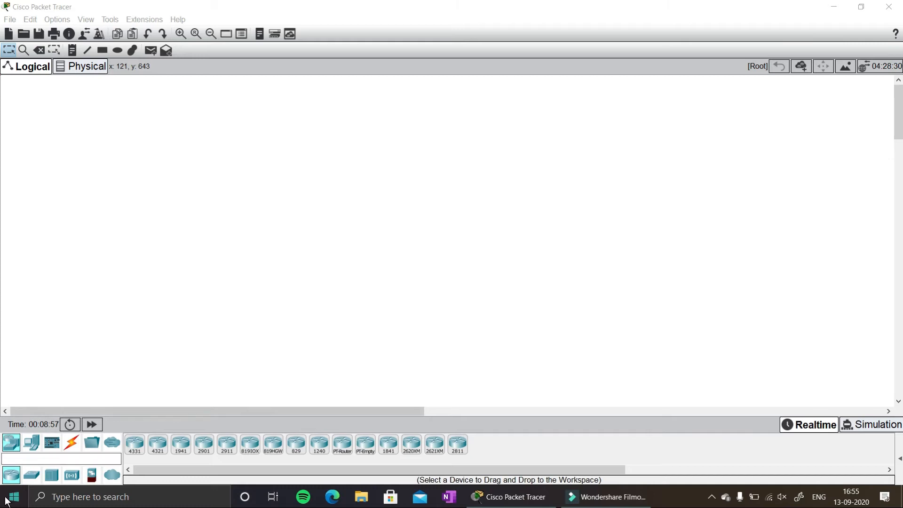
{"action": "left_click", "coordinate": [34, 446]}
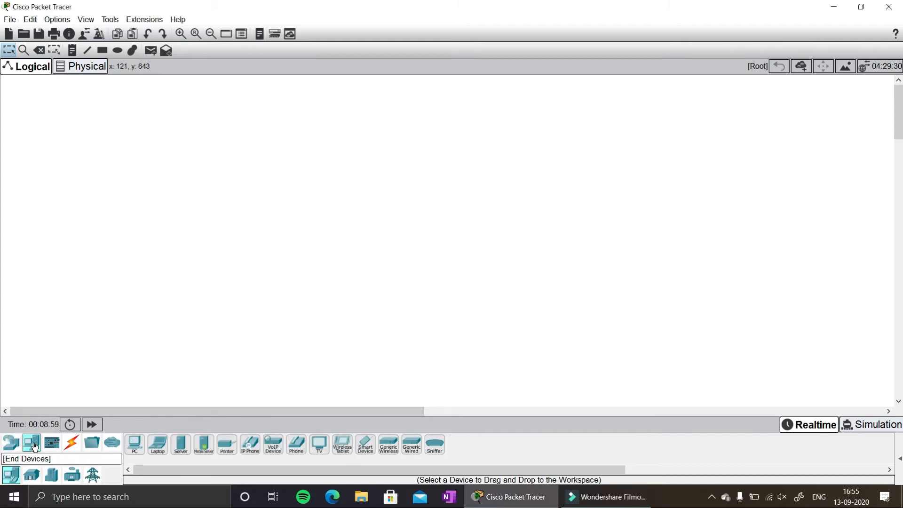
{"action": "left_click_drag", "start_coordinate": [181, 445], "coordinate": [510, 219]}
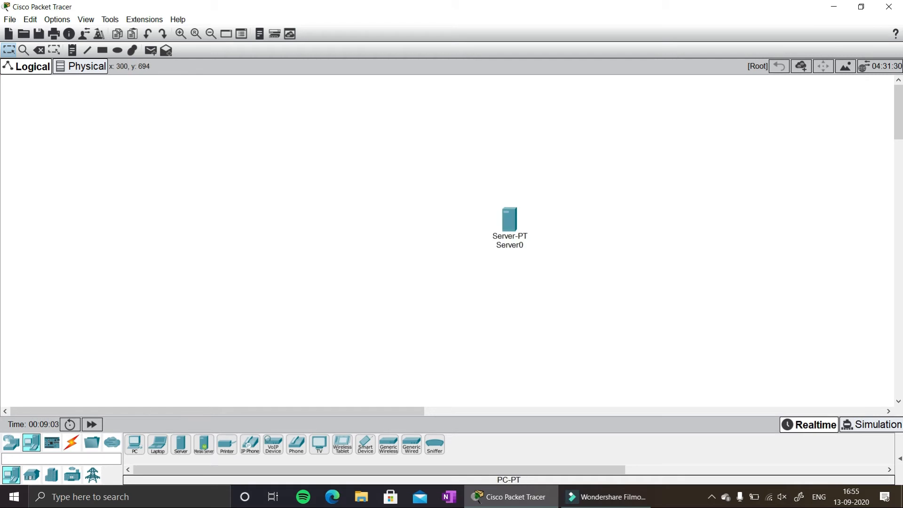
Place two PCs in the workspace, one to the left of the server and one below and between them
{"action": "left_click", "coordinate": [11, 443]}
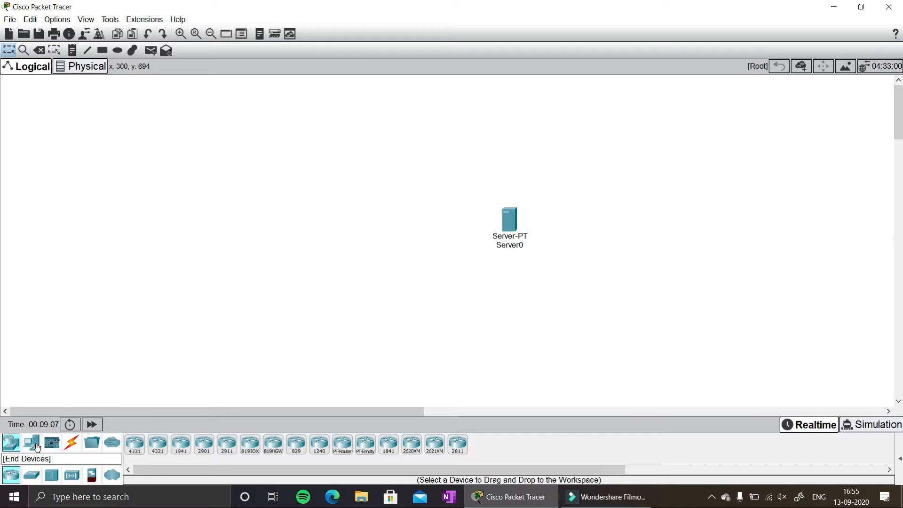
{"action": "left_click", "coordinate": [31, 443]}
{"action": "left_click_drag", "start_coordinate": [134, 445], "coordinate": [289, 233]}
{"action": "left_click_drag", "start_coordinate": [134, 445], "coordinate": [397, 313]}
Place a PT-Switch between the left PC and the server, above the lower PC
{"action": "left_click", "coordinate": [11, 443]}
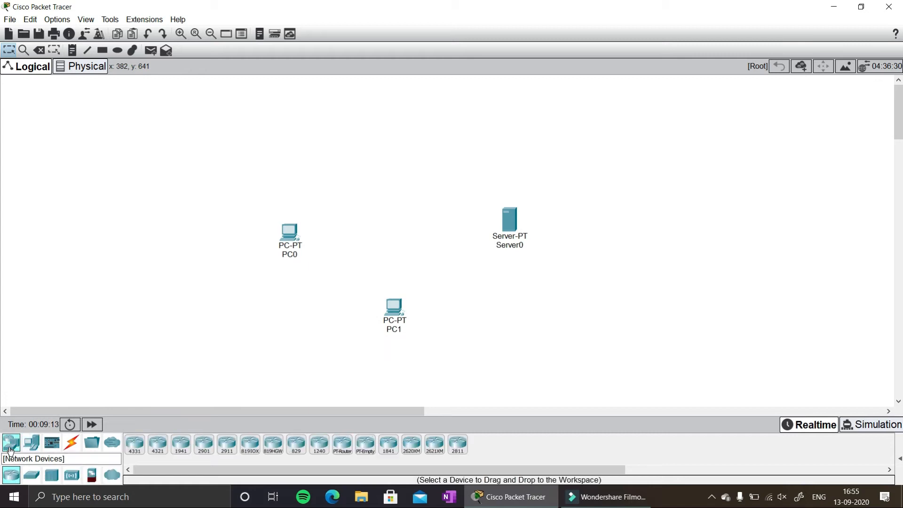
{"action": "left_click", "coordinate": [31, 475]}
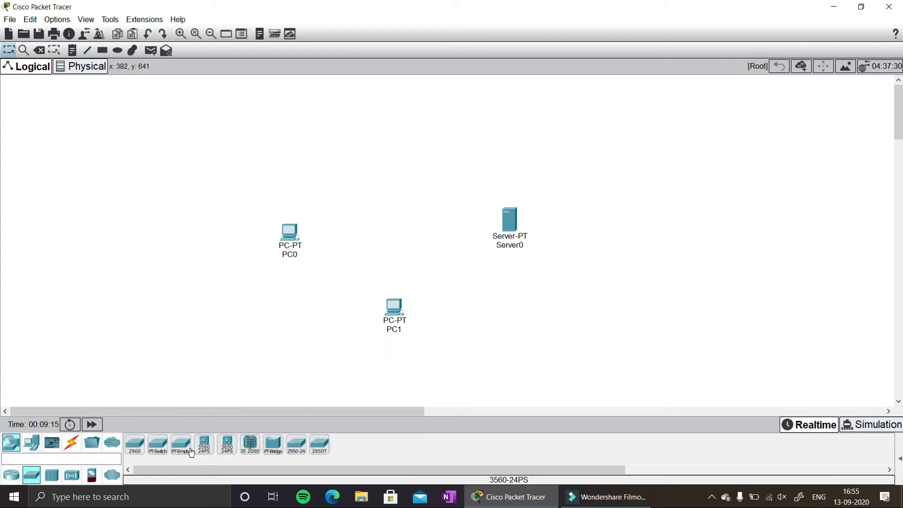
{"action": "left_click_drag", "start_coordinate": [160, 449], "coordinate": [394, 221]}
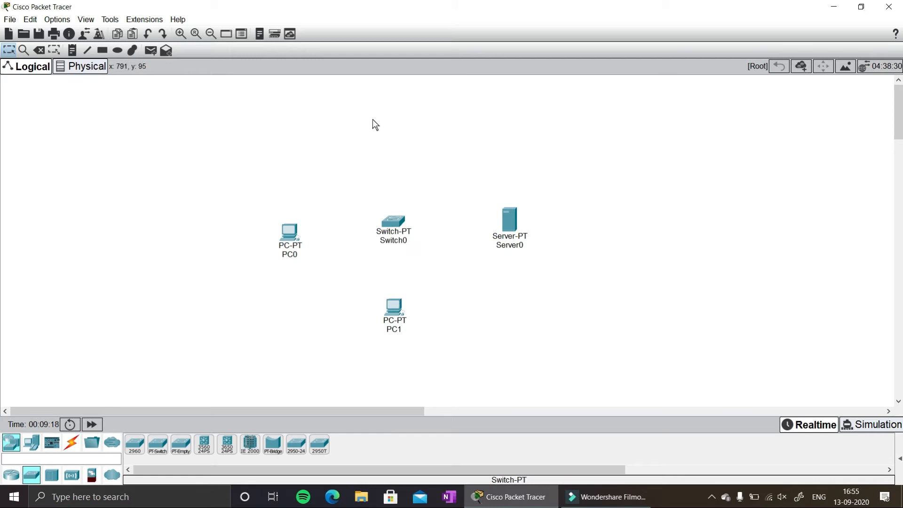
Connect the switch to the left PC with an automatically chosen connection type
{"action": "left_click", "coordinate": [185, 35]}
{"action": "left_click", "coordinate": [185, 35]}
{"action": "left_click", "coordinate": [184, 35]}
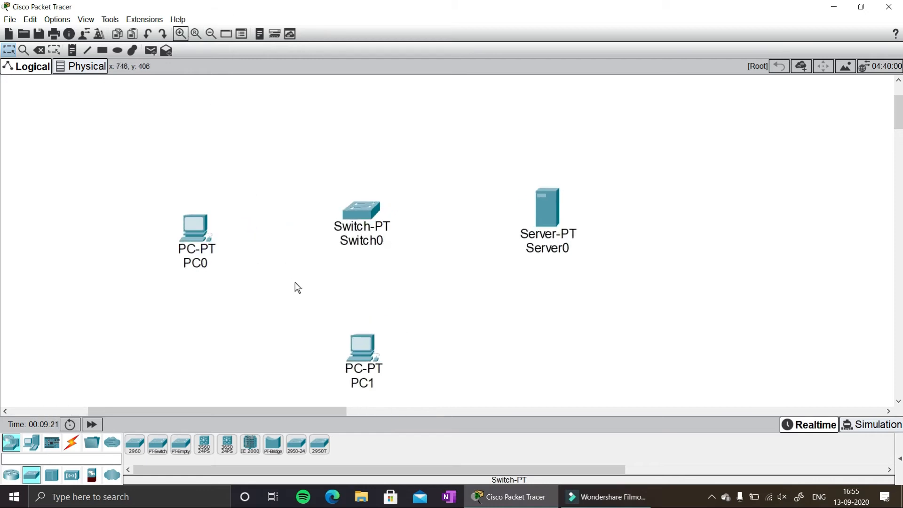
{"action": "left_click", "coordinate": [72, 444]}
{"action": "left_click", "coordinate": [135, 446]}
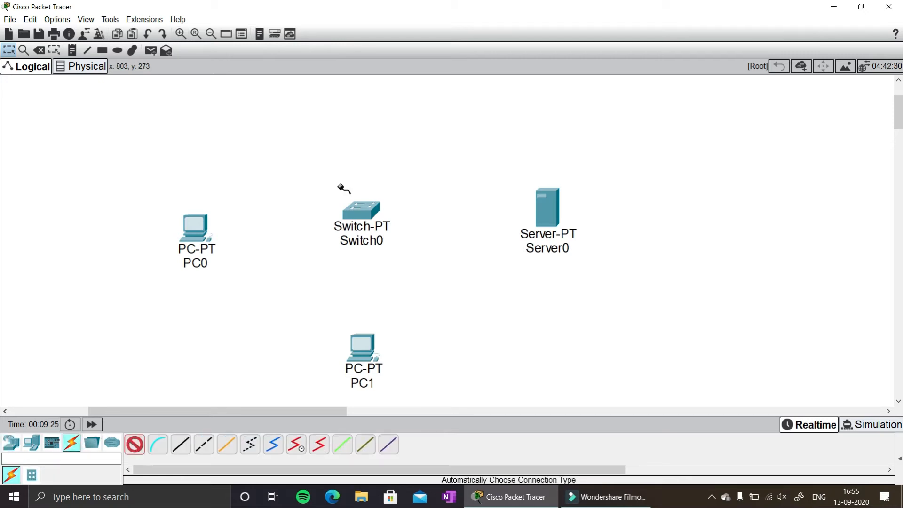
{"action": "left_click", "coordinate": [360, 219]}
{"action": "left_click", "coordinate": [195, 228]}
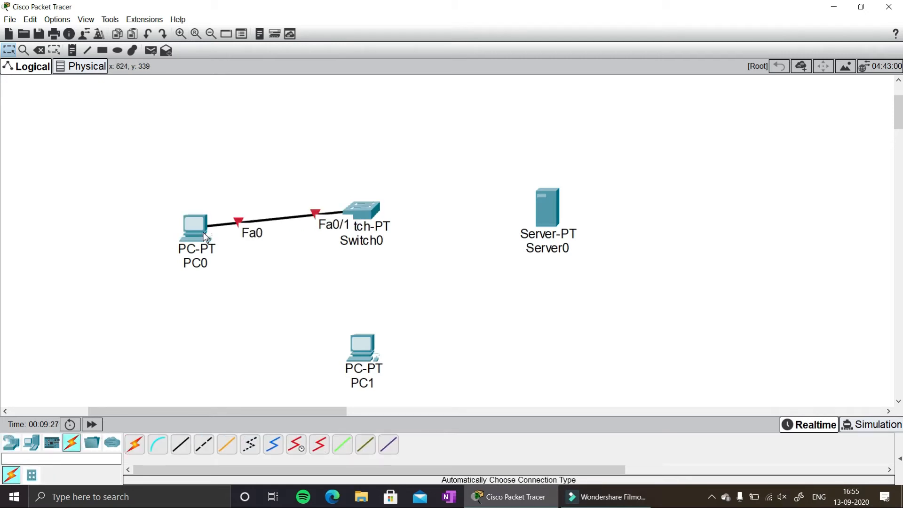
Connect the switch to the server with an automatically chosen connection type
{"action": "left_click", "coordinate": [134, 445]}
{"action": "left_click", "coordinate": [379, 208]}
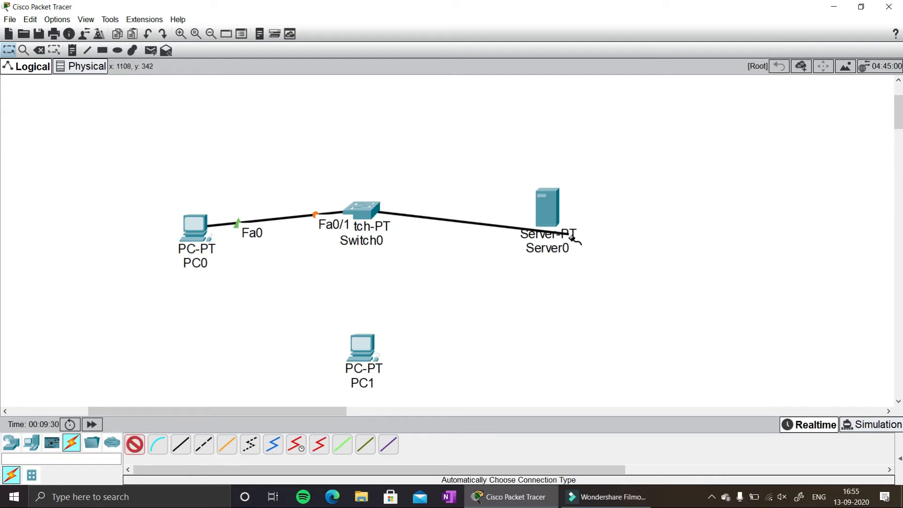
{"action": "left_click", "coordinate": [548, 207]}
Connect the switch to the lower PC automatically, and move the switch above the other devices and the lower PC slightly to the right
{"action": "left_click", "coordinate": [137, 446]}
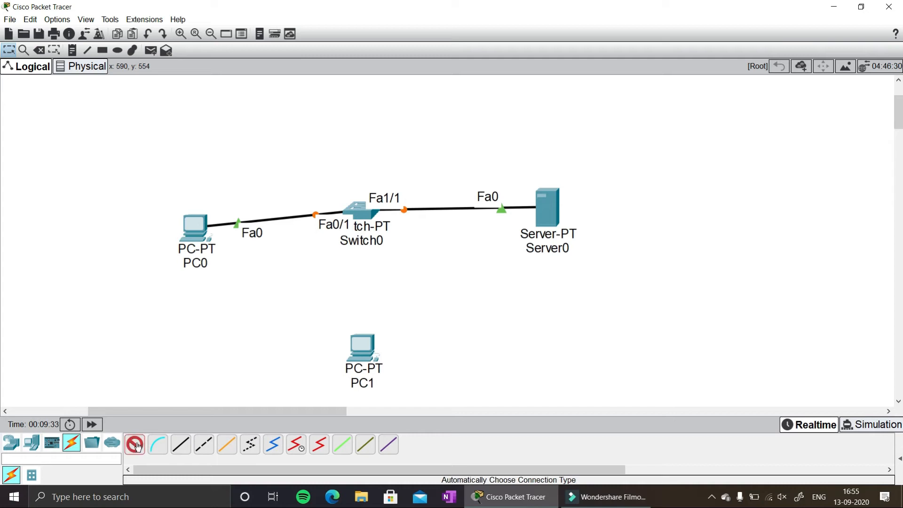
{"action": "left_click", "coordinate": [362, 207]}
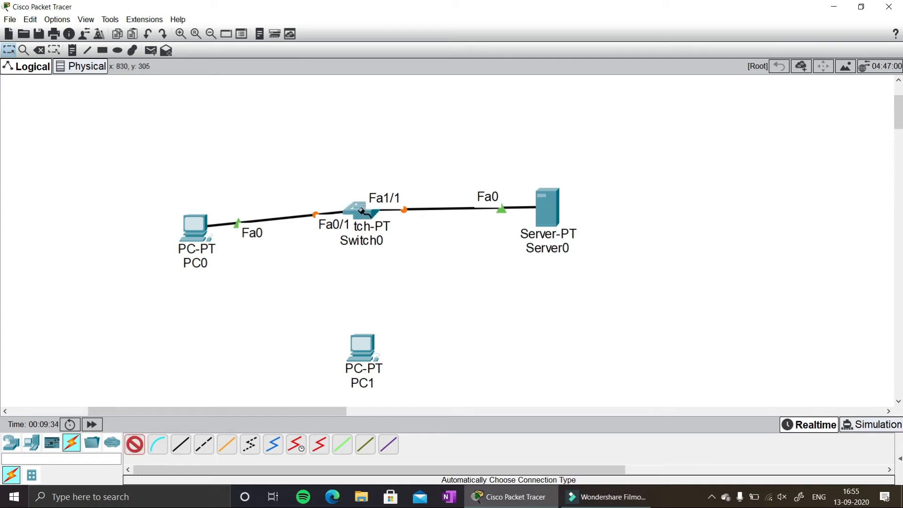
{"action": "left_click", "coordinate": [362, 348]}
{"action": "left_click_drag", "start_coordinate": [360, 204], "coordinate": [351, 133]}
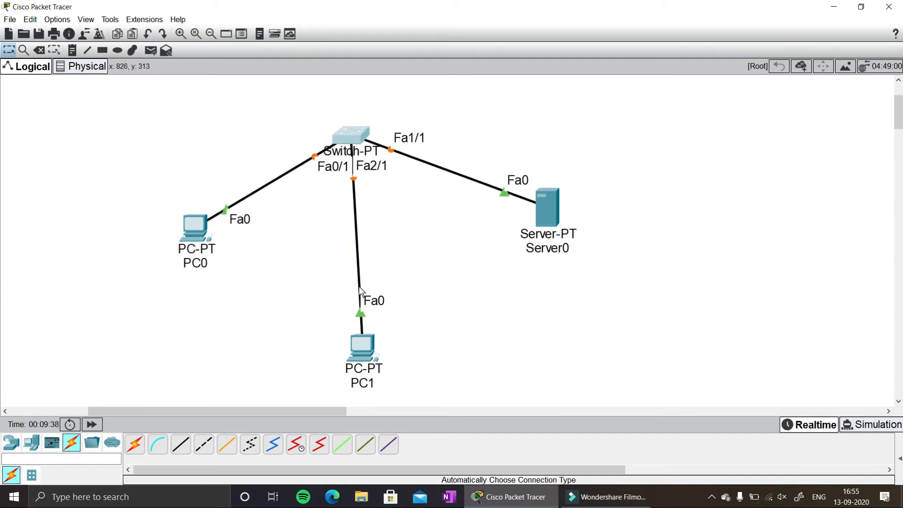
{"action": "left_click_drag", "start_coordinate": [361, 356], "coordinate": [421, 364]}
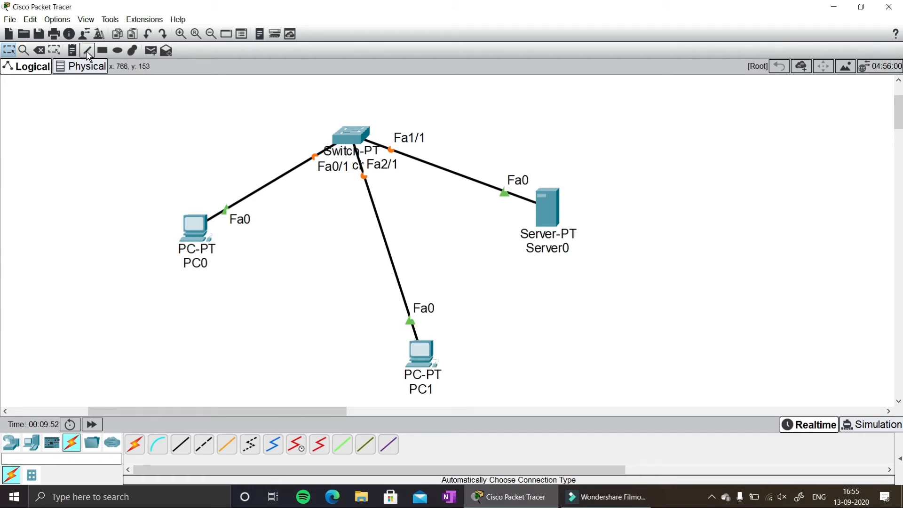
Draw one unfilled rectangle around the switch, left PC and server, and a second one around the lower PC
{"action": "left_click", "coordinate": [102, 50]}
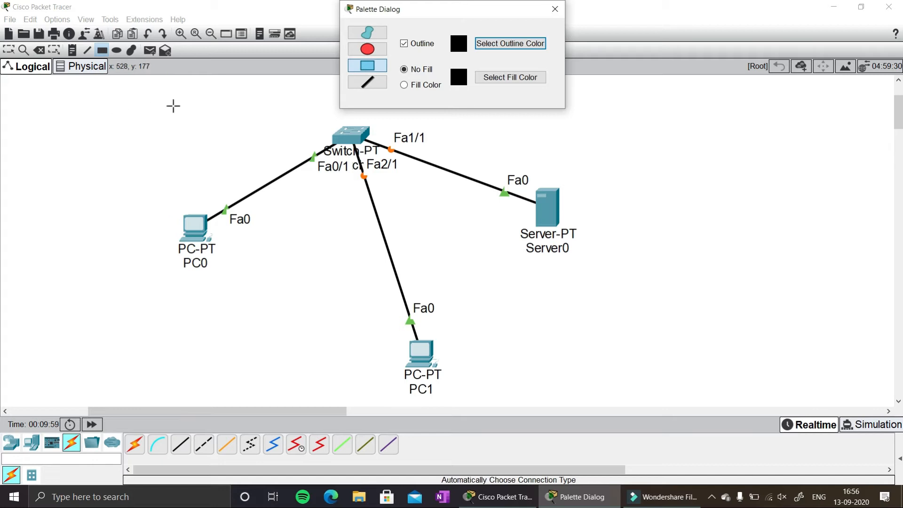
{"action": "left_click_drag", "start_coordinate": [143, 113], "coordinate": [644, 262]}
{"action": "left_click_drag", "start_coordinate": [330, 302], "coordinate": [536, 398]}
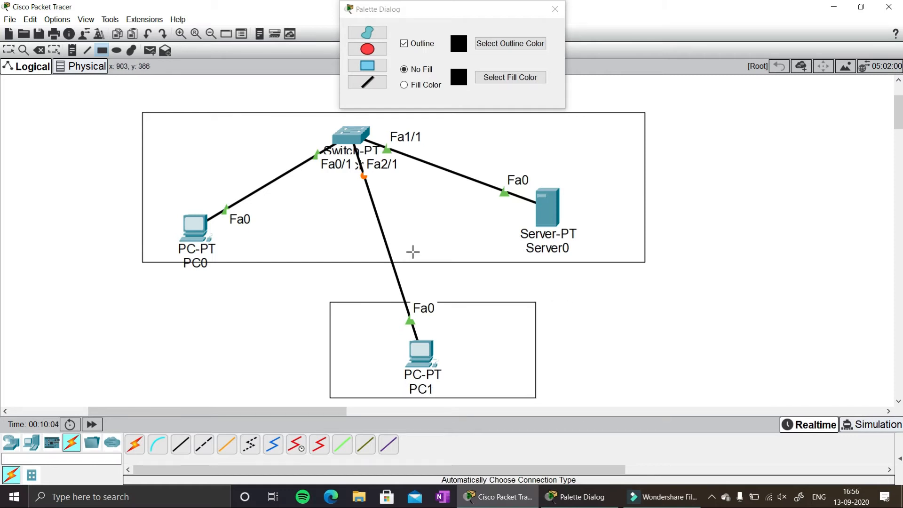
{"action": "left_click", "coordinate": [552, 11]}
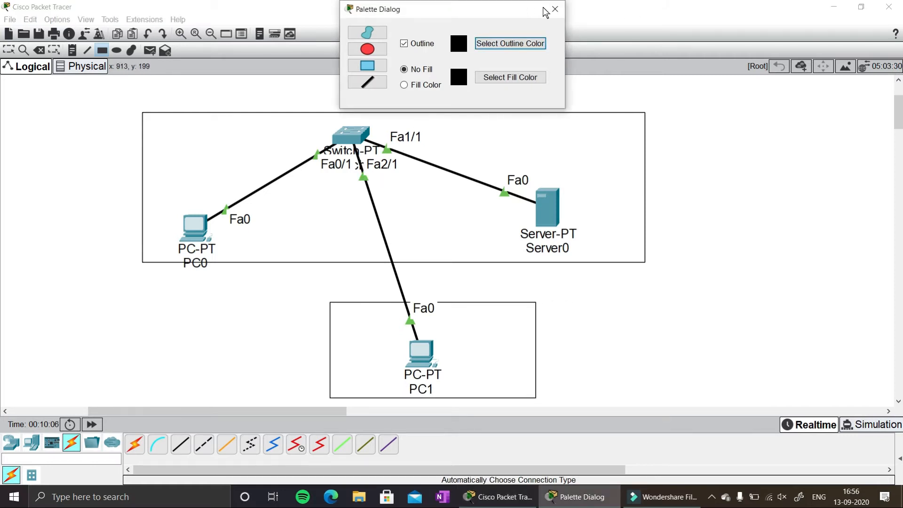
{"action": "left_click", "coordinate": [554, 13]}
{"action": "key", "text": "Escape"}
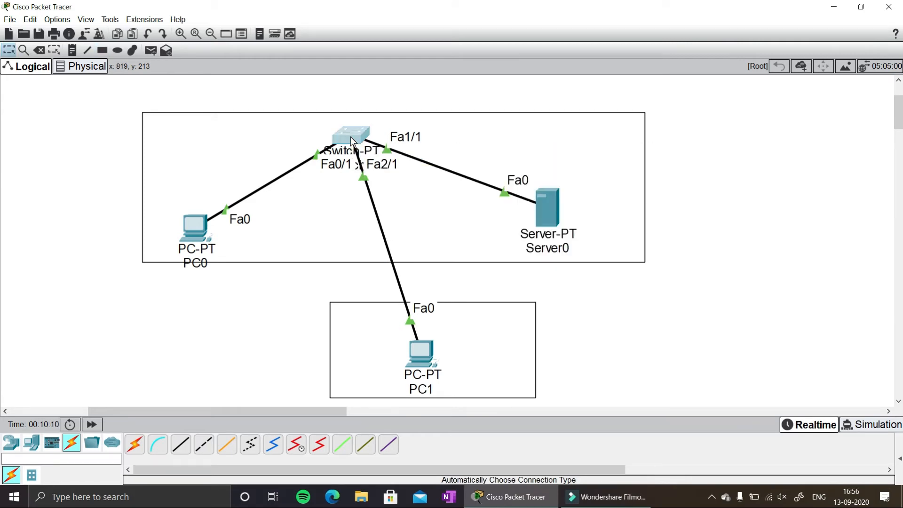
Open the switch's command line interface and enter privileged mode with the en command
{"action": "left_click", "coordinate": [350, 141]}
{"action": "left_click", "coordinate": [398, 119]}
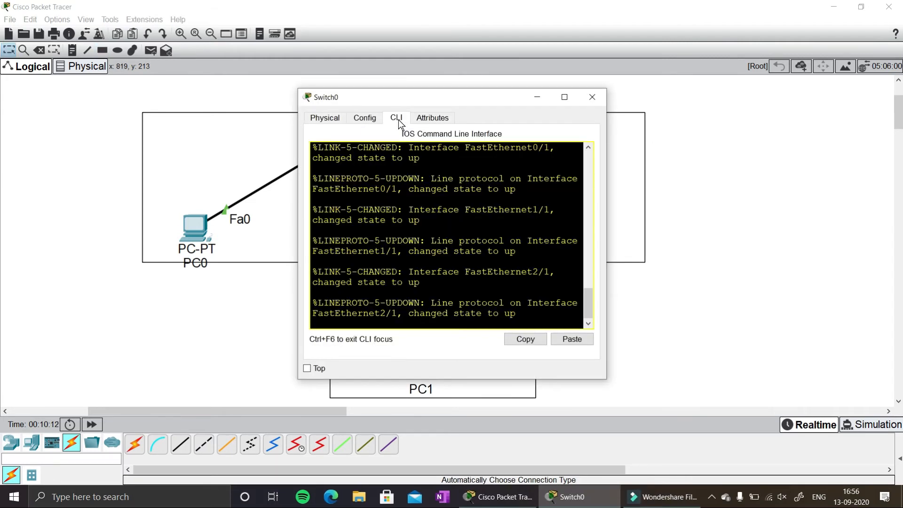
{"action": "key", "text": "Return"}
{"action": "key", "text": "Return"}
{"action": "key", "text": "Return"}
{"action": "type", "text": "en"}
{"action": "key", "text": "Return"}
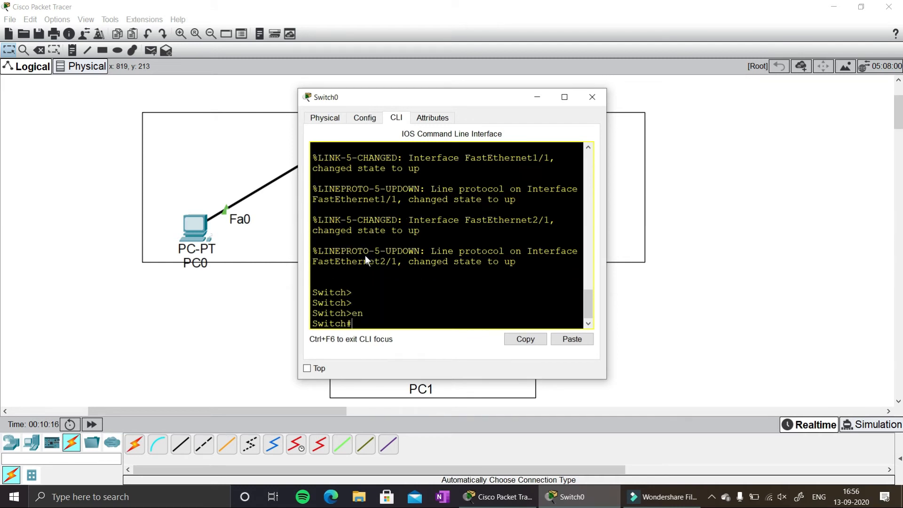
{"action": "type", "text": "conf"}
{"action": "key", "text": "Tab"}
{"action": "type", "text": "t"}
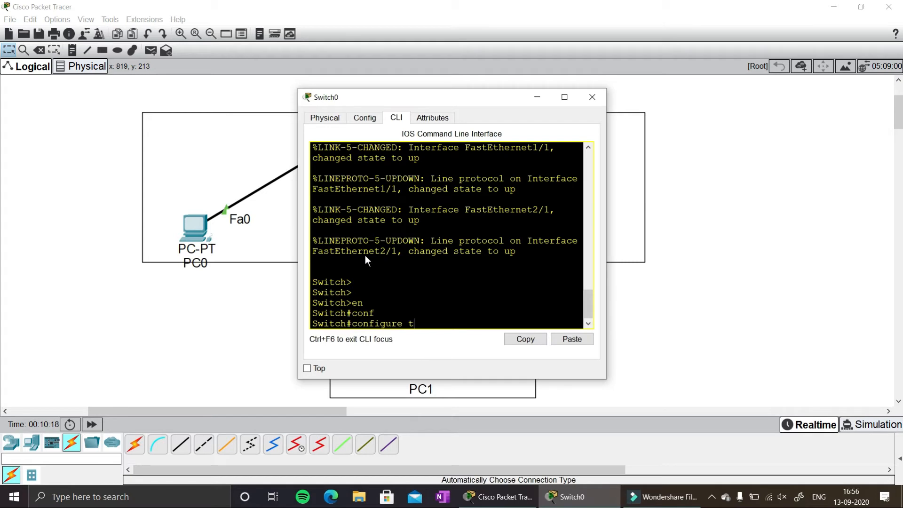
{"action": "key", "text": "Tab"}
{"action": "key", "text": "Return"}
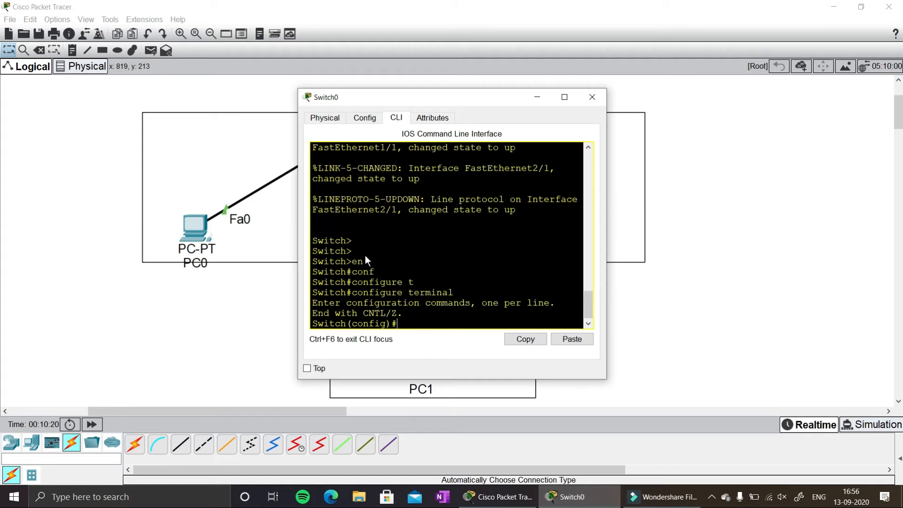
{"action": "key", "text": "Return"}
{"action": "key", "text": "Return"}
{"action": "key", "text": "Return"}
{"action": "key", "text": "Return"}
{"action": "key", "text": "Return"}
{"action": "key", "text": "Return"}
{"action": "key", "text": "Return"}
{"action": "key", "text": "Return"}
{"action": "key", "text": "Return"}
{"action": "key", "text": "Return"}
{"action": "key", "text": "Return"}
{"action": "key", "text": "Return"}
{"action": "key", "text": "Return"}
{"action": "key", "text": "Return"}
{"action": "key", "text": "Return"}
{"action": "key", "text": "Return"}
{"action": "key", "text": "Return"}
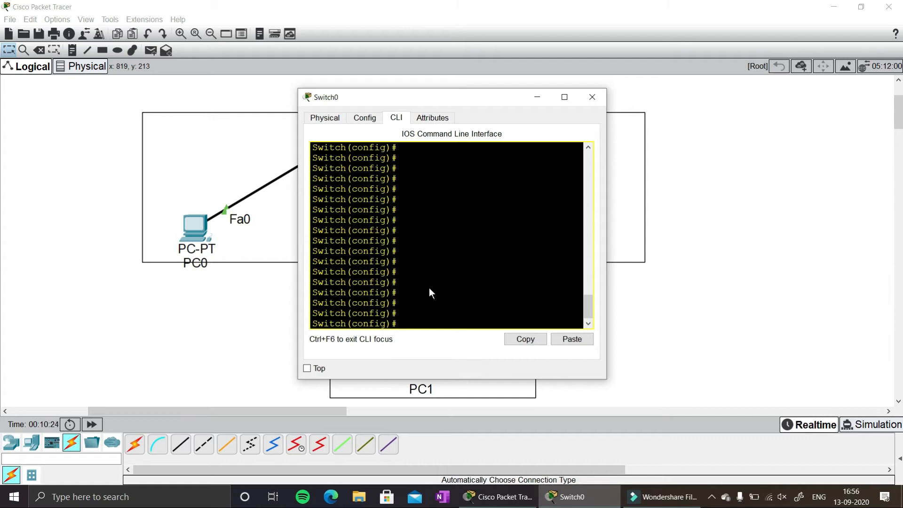
{"action": "key", "text": "ctrl+z"}
{"action": "key", "text": "Return"}
{"action": "key", "text": "Return"}
{"action": "key", "text": "Return"}
{"action": "key", "text": "Return"}
{"action": "key", "text": "Return"}
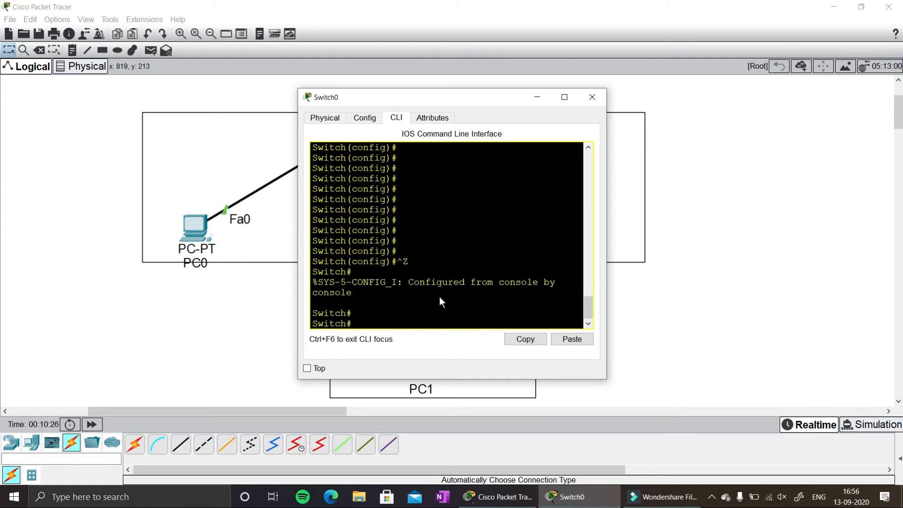
{"action": "key", "text": "Return"}
{"action": "key", "text": "Return"}
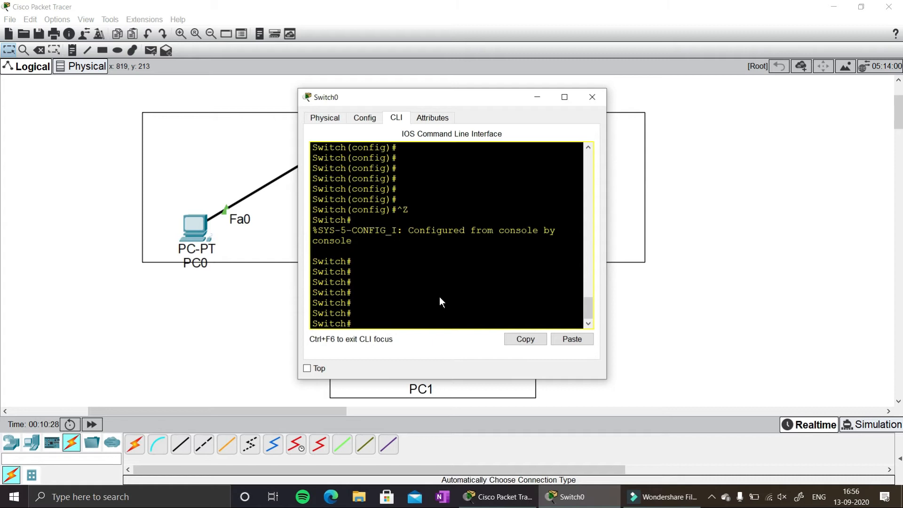
Display the switch's VLAN table with show vlan and maximize the switch window
{"action": "type", "text": "sh"}
{"action": "key", "text": "Tab"}
{"action": "type", "text": "vlan"}
{"action": "key", "text": "Return"}
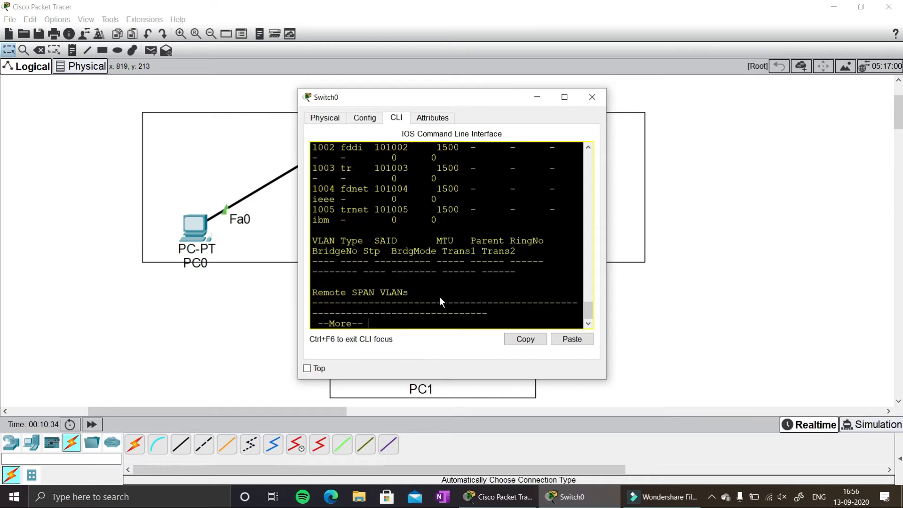
{"action": "left_click", "coordinate": [565, 97]}
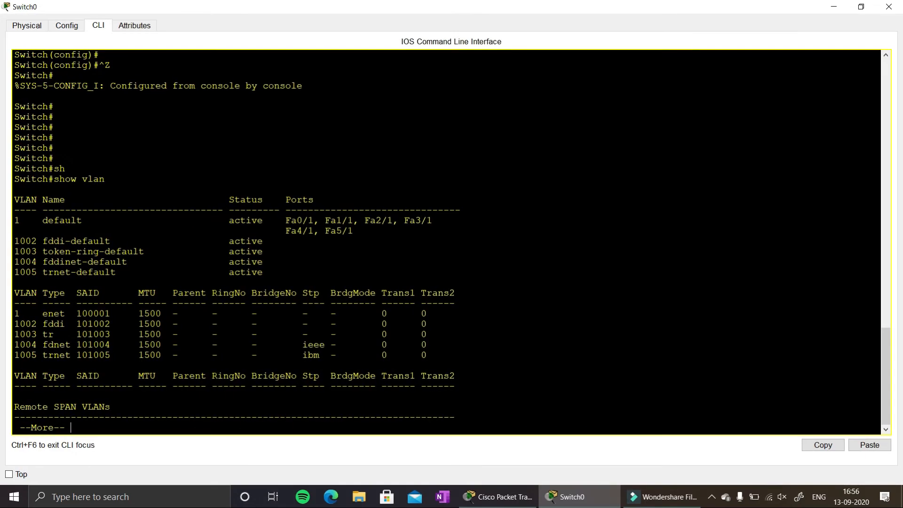
Examine VLAN 1 with its ports and the default VLANs 1002 to 1005, and page through the rest of the listing
{"action": "left_click_drag", "start_coordinate": [14, 220], "coordinate": [352, 230]}
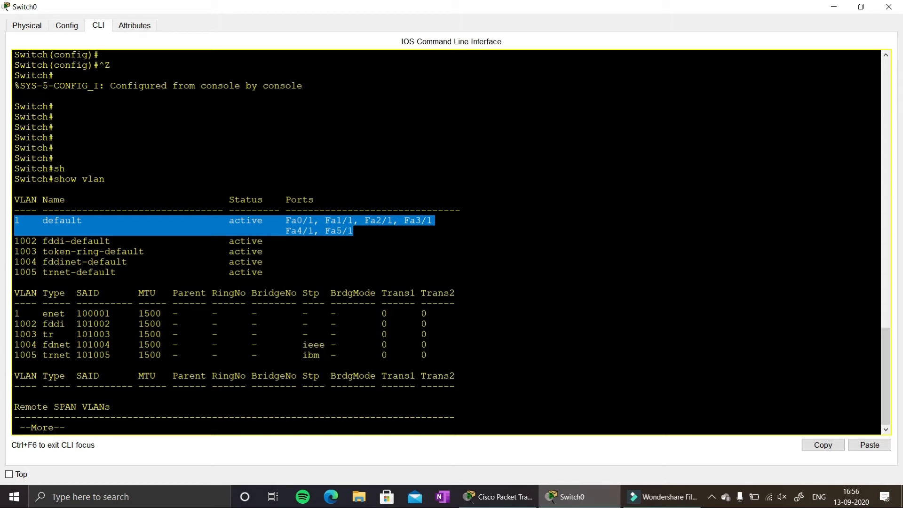
{"action": "left_click", "coordinate": [155, 210]}
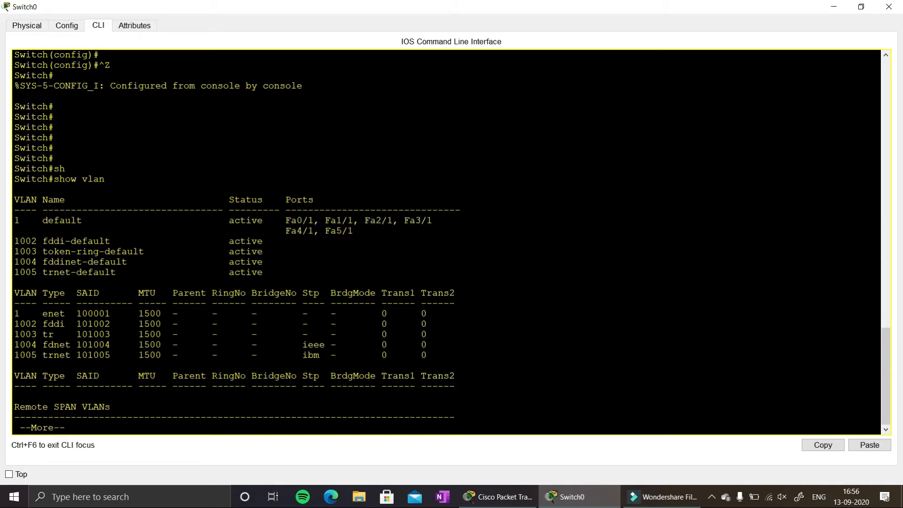
{"action": "left_click_drag", "start_coordinate": [19, 241], "coordinate": [36, 272]}
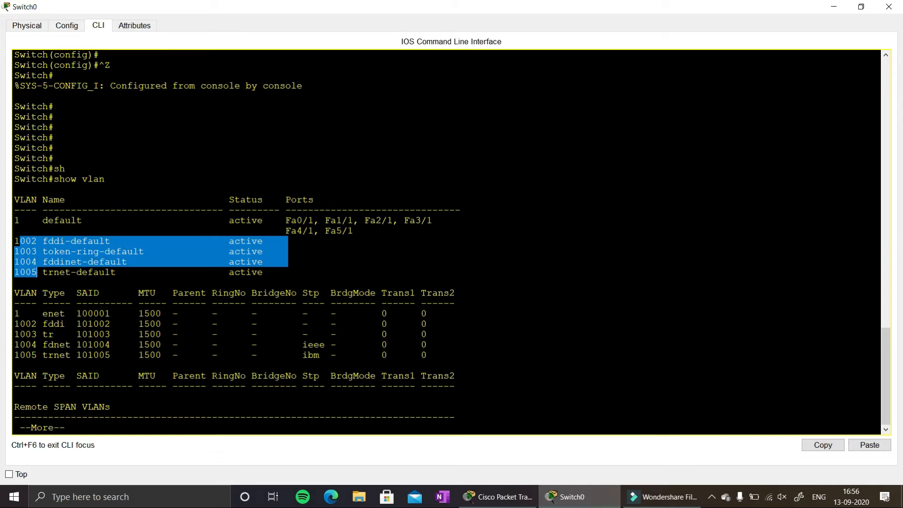
{"action": "left_click_drag", "start_coordinate": [286, 272], "coordinate": [14, 241]}
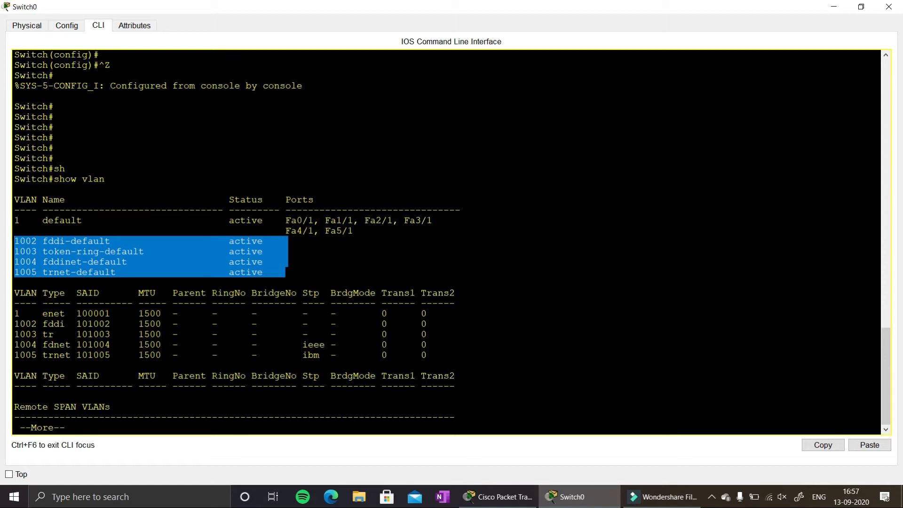
{"action": "left_click", "coordinate": [37, 272]}
{"action": "left_click_drag", "start_coordinate": [54, 272], "coordinate": [14, 220]}
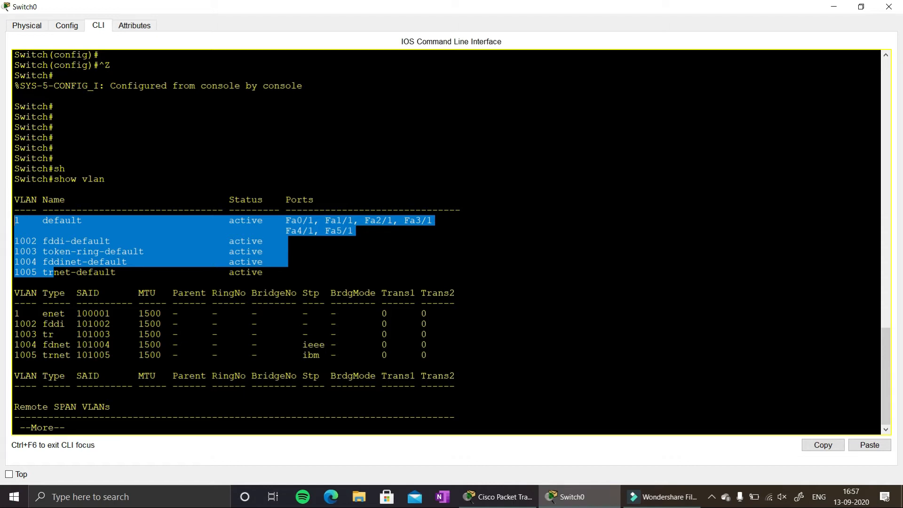
{"action": "left_click", "coordinate": [54, 257]}
{"action": "left_click_drag", "start_coordinate": [116, 272], "coordinate": [15, 242]}
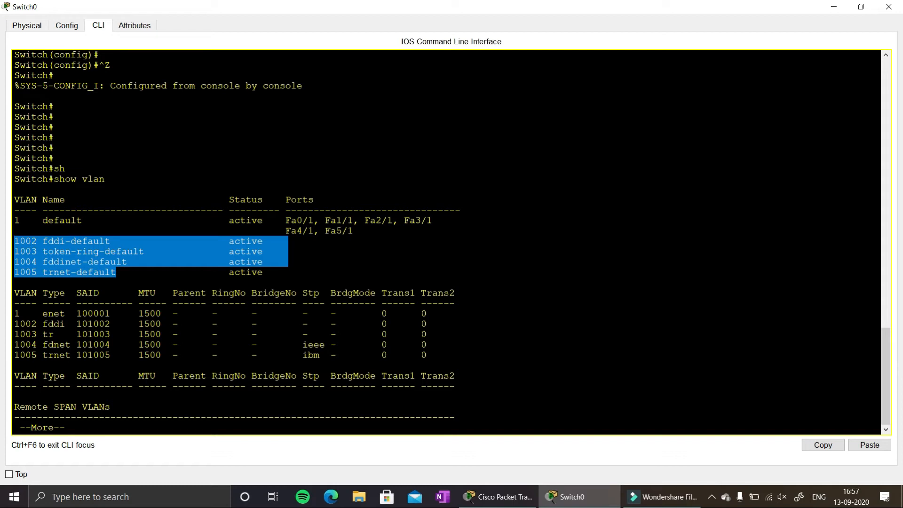
{"action": "left_click", "coordinate": [81, 262]}
{"action": "left_click_drag", "start_coordinate": [65, 251], "coordinate": [89, 251]}
{"action": "double_click", "coordinate": [54, 242]}
{"action": "left_click", "coordinate": [58, 247]}
{"action": "key", "text": "Return"}
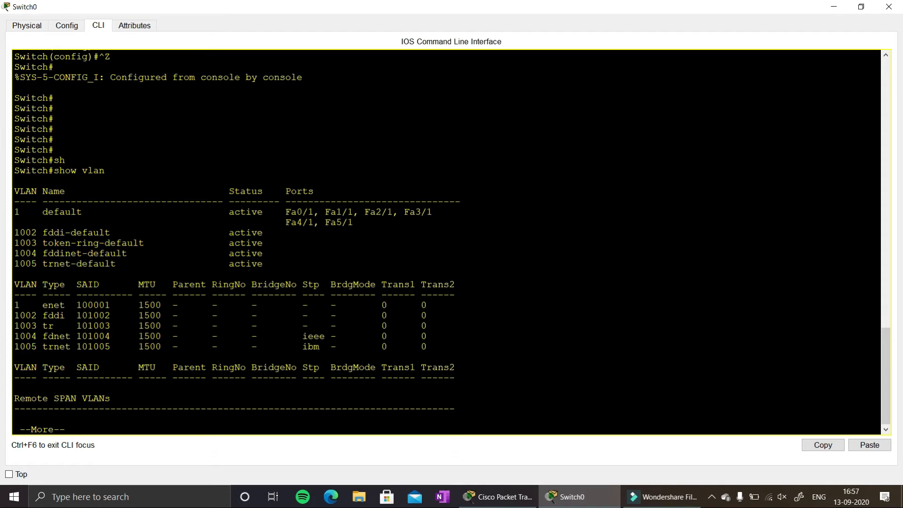
{"action": "key", "text": "Return"}
{"action": "key", "text": "Return"}
{"action": "key", "text": "Return"}
{"action": "key", "text": "Return"}
{"action": "key", "text": "Return"}
{"action": "key", "text": "Return"}
{"action": "key", "text": "Return"}
{"action": "key", "text": "Return"}
{"action": "key", "text": "Return"}
{"action": "key", "text": "Return"}
{"action": "key", "text": "Return"}
{"action": "key", "text": "Return"}
{"action": "key", "text": "Return"}
{"action": "key", "text": "Return"}
{"action": "key", "text": "Return"}
{"action": "key", "text": "Return"}
{"action": "key", "text": "Return"}
{"action": "key", "text": "Return"}
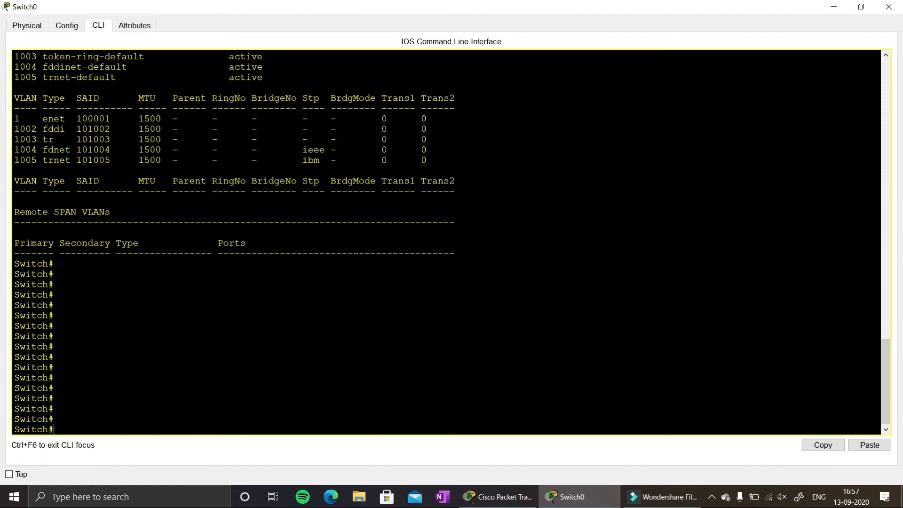
Enter the switch's global configuration mode with conf t
{"action": "type", "text": "conf"}
{"action": "key", "text": "BackSpace"}
{"action": "type", "text": "t"}
{"action": "key", "text": "Return"}
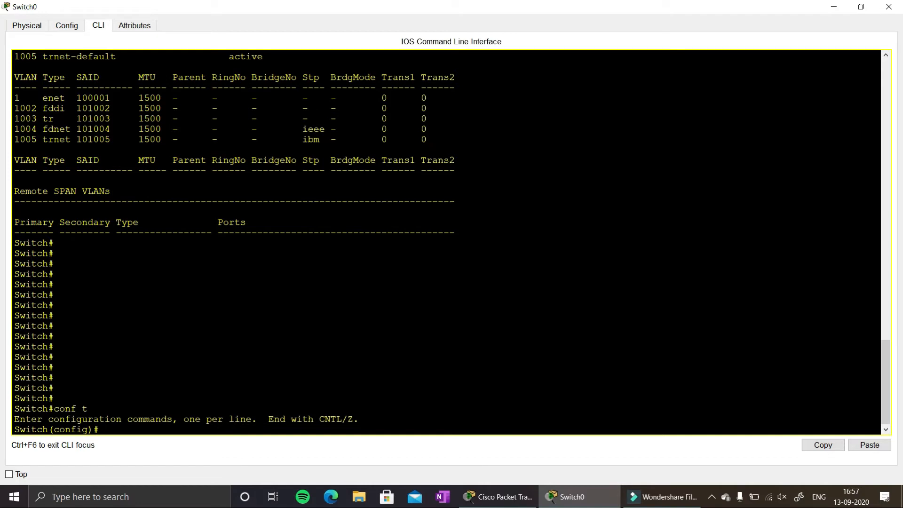
{"action": "key", "text": "Return"}
{"action": "key", "text": "Return"}
{"action": "key", "text": "Return"}
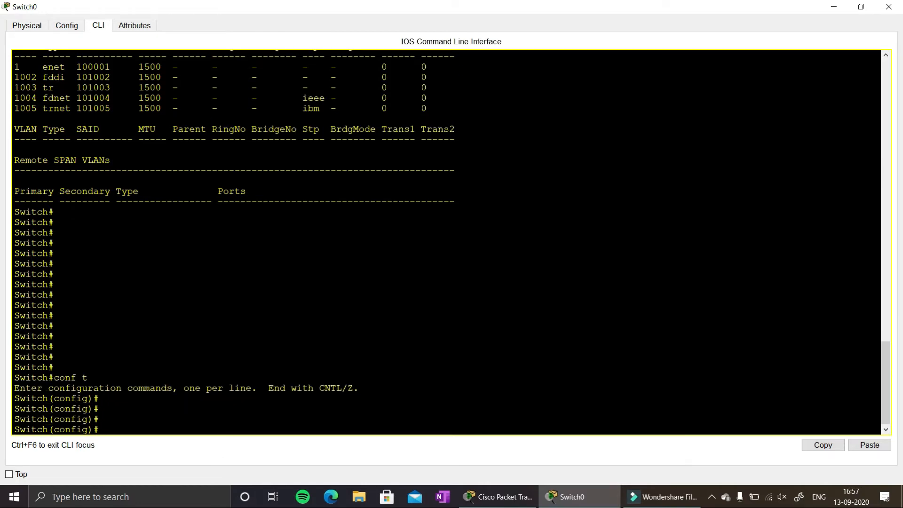
Create VLAN 2, name it VLAN_2 and return to global configuration mode
{"action": "type", "text": "sh"}
{"action": "key", "text": "BackSpace"}
{"action": "key", "text": "BackSpace"}
{"action": "type", "text": "va"}
{"action": "key", "text": "BackSpace"}
{"action": "type", "text": "lan 2"}
{"action": "key", "text": "Return"}
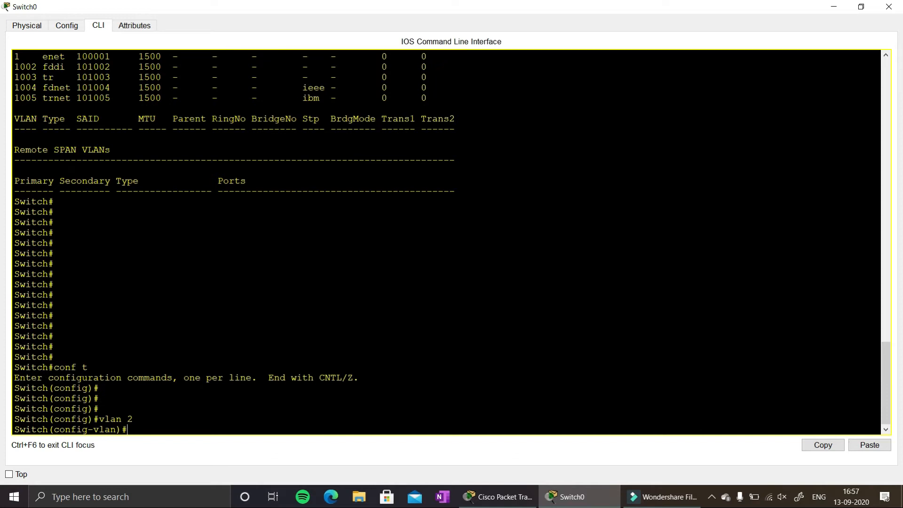
{"action": "type", "text": "name VLAN_2"}
{"action": "key", "text": "Return"}
{"action": "type", "text": "ex"}
{"action": "key", "text": "Return"}
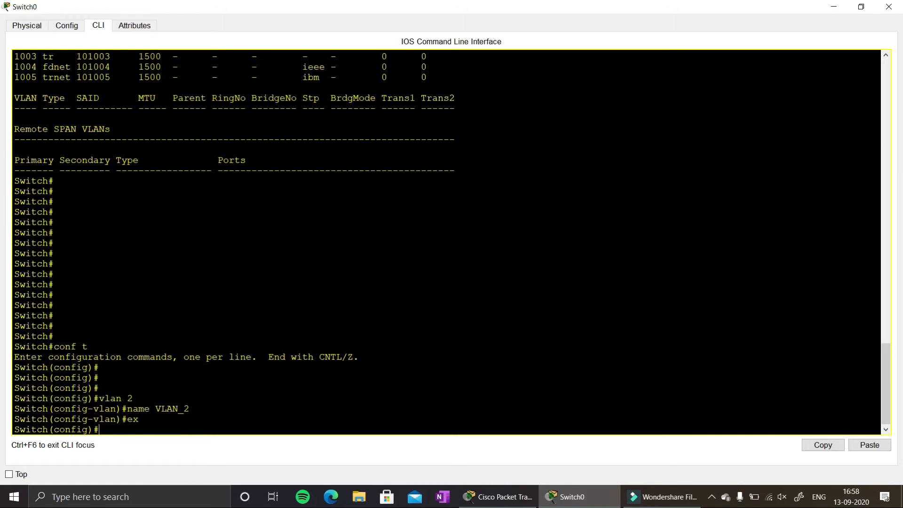
Create VLAN 3, name it VLAN_3 and leave configuration mode
{"action": "type", "text": "vlan 3"}
{"action": "key", "text": "Return"}
{"action": "type", "text": "name VLAN_3"}
{"action": "key", "text": "Return"}
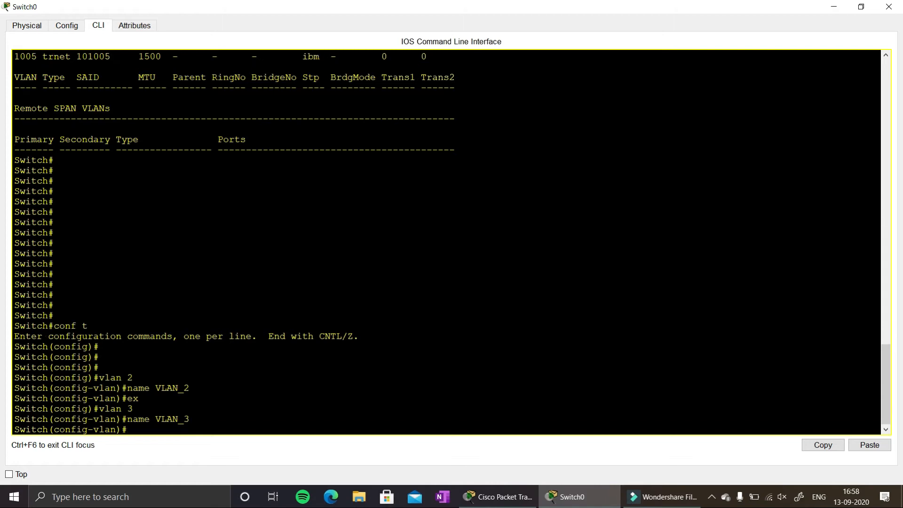
{"action": "key", "text": "ctrl+z"}
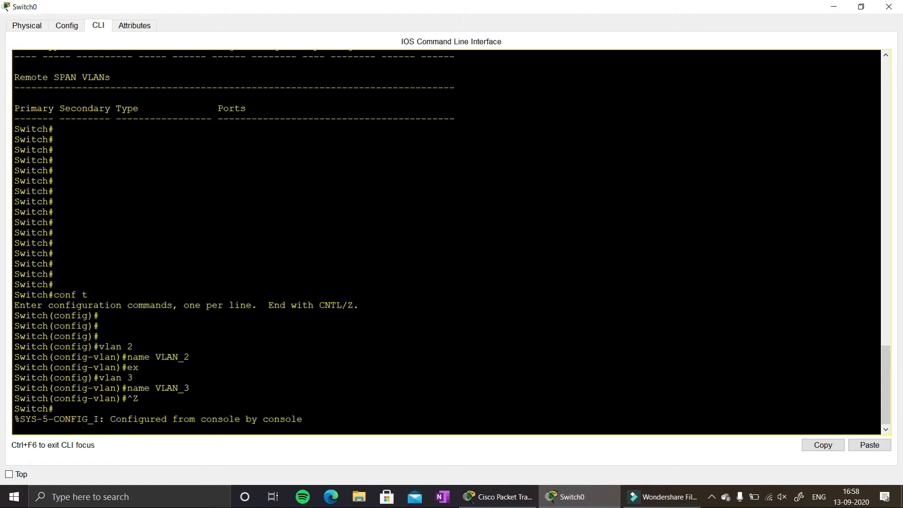
Display the switch's VLAN table with sh vlan brief and examine the VLAN_2 and VLAN_3 entries
{"action": "key", "text": "Return"}
{"action": "key", "text": "Return"}
{"action": "key", "text": "Return"}
{"action": "key", "text": "Return"}
{"action": "key", "text": "Return"}
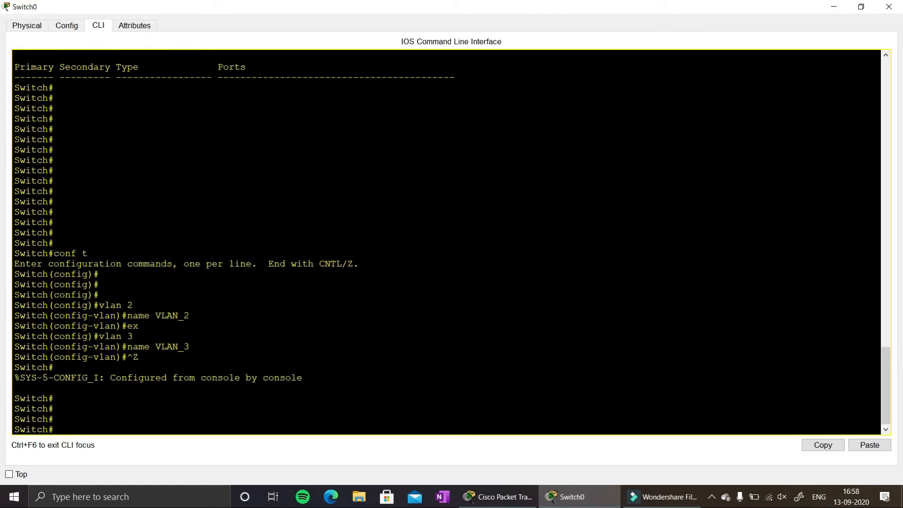
{"action": "type", "text": "sh vlan b"}
{"action": "key", "text": "Tab"}
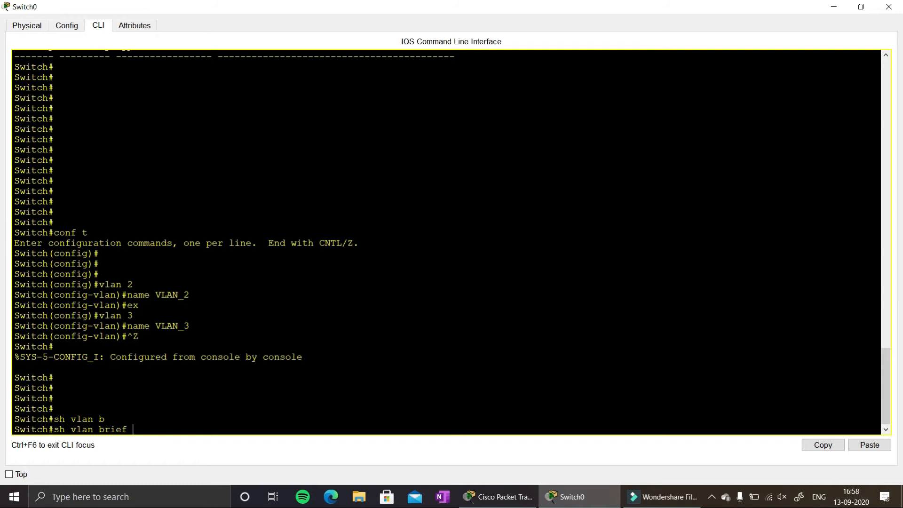
{"action": "key", "text": "Return"}
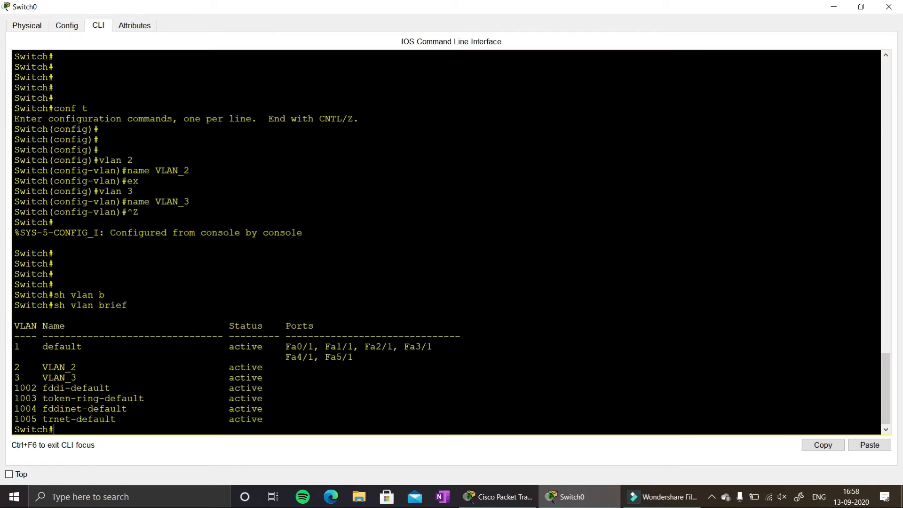
{"action": "left_click_drag", "start_coordinate": [26, 367], "coordinate": [280, 377]}
{"action": "left_click", "coordinate": [286, 367]}
{"action": "key", "text": "Return"}
{"action": "key", "text": "Return"}
{"action": "key", "text": "Return"}
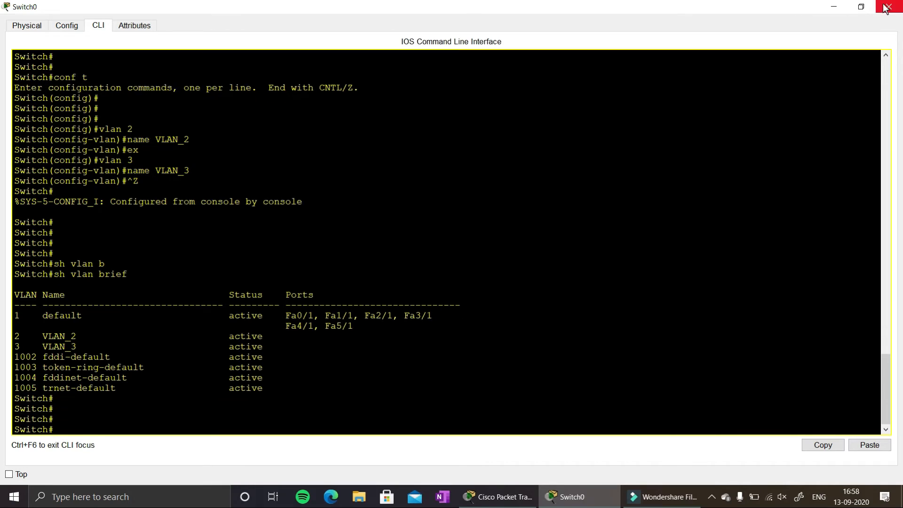
Check the switch's port labels in the topology, and from global configuration mode enter interface configuration for fa1/1
{"action": "left_click", "coordinate": [837, 7]}
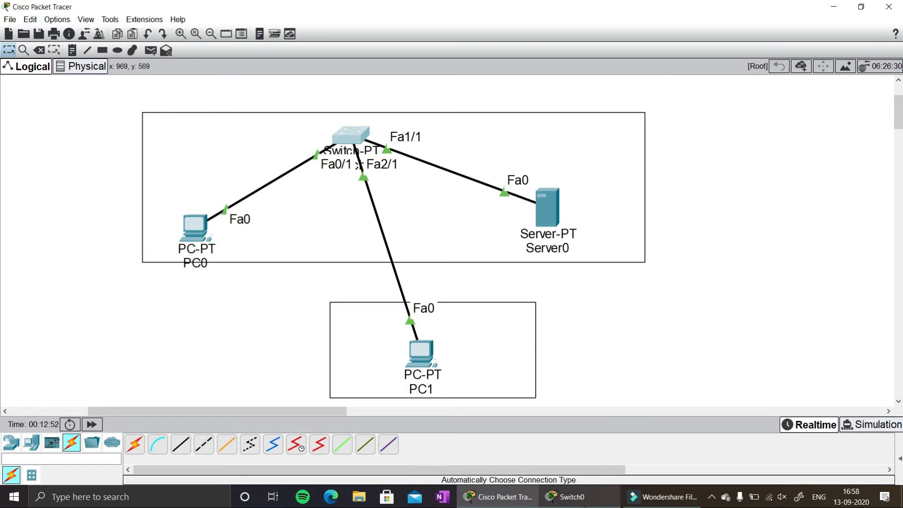
{"action": "left_click", "coordinate": [585, 506]}
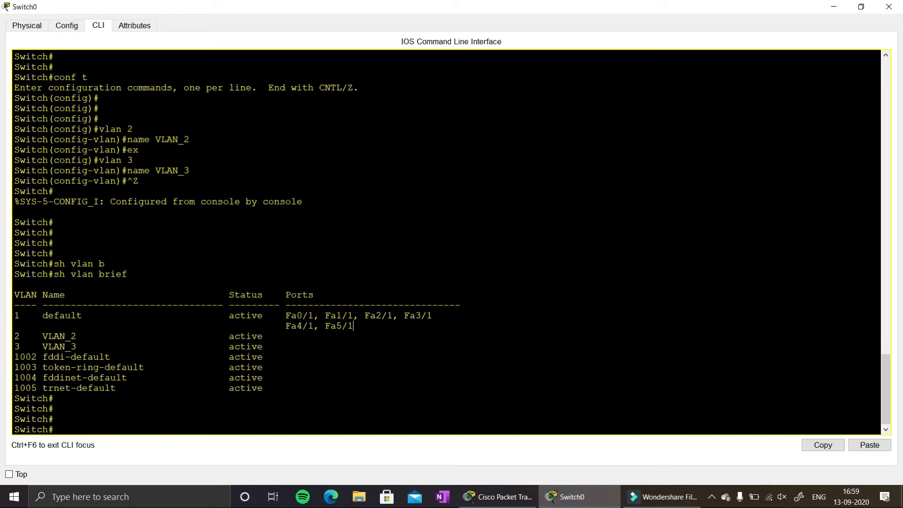
{"action": "key", "text": "Return"}
{"action": "key", "text": "Return"}
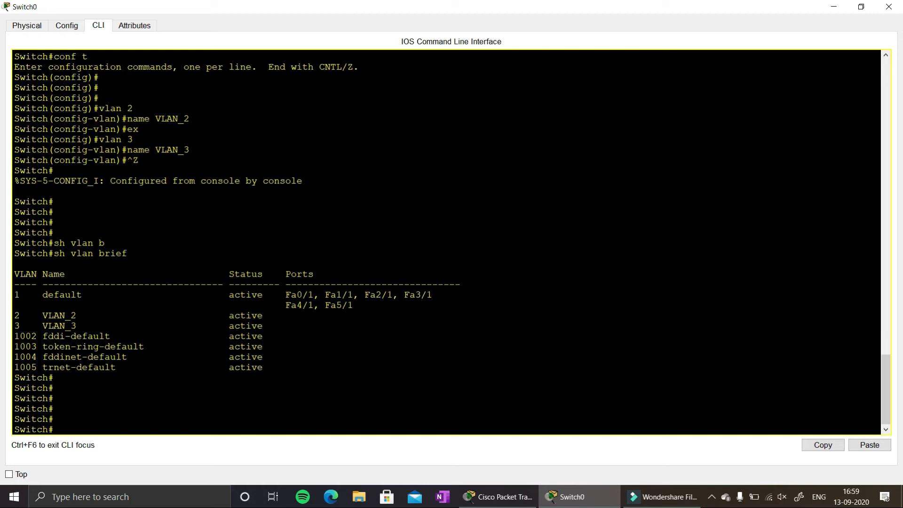
{"action": "type", "text": "conf t"}
{"action": "key", "text": "Return"}
{"action": "type", "text": "int"}
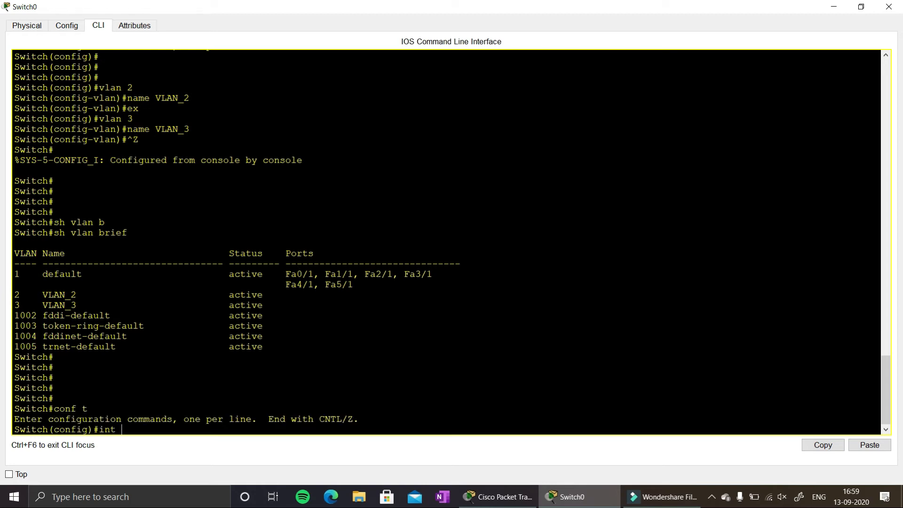
{"action": "key", "text": "Tab"}
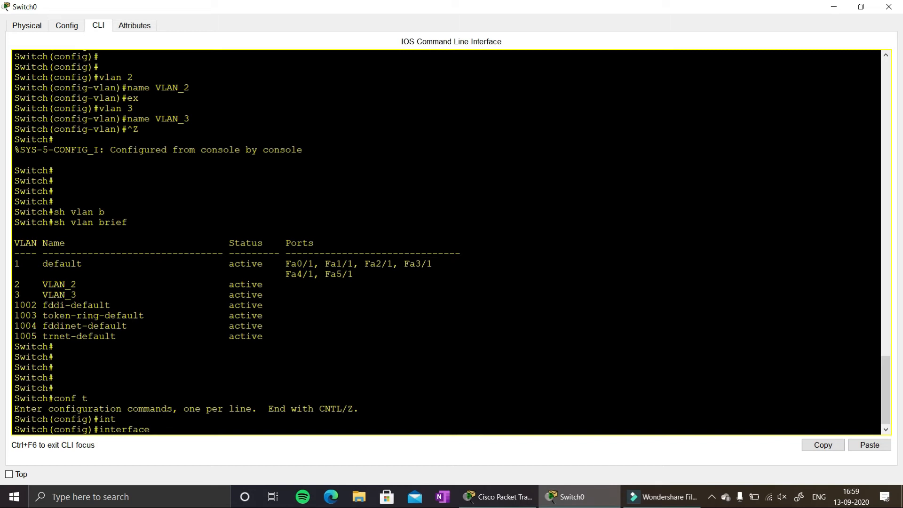
{"action": "left_click", "coordinate": [834, 6]}
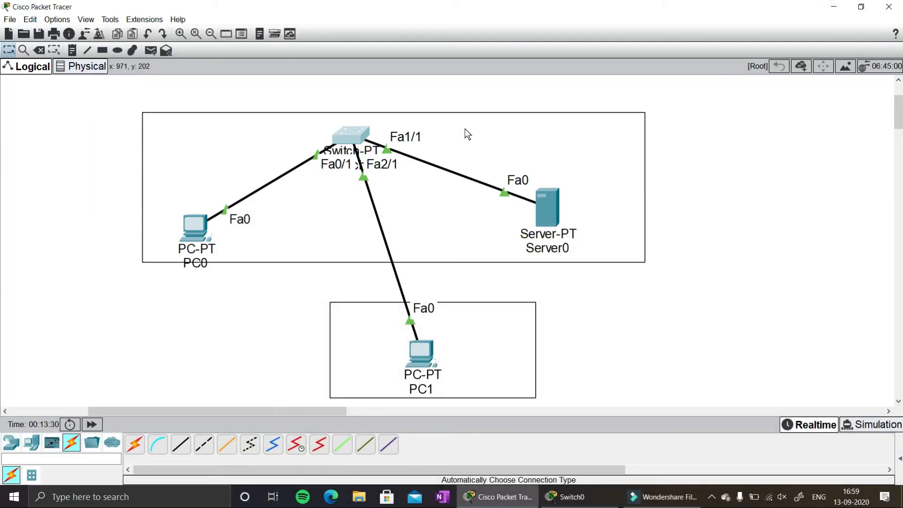
{"action": "left_click", "coordinate": [582, 501]}
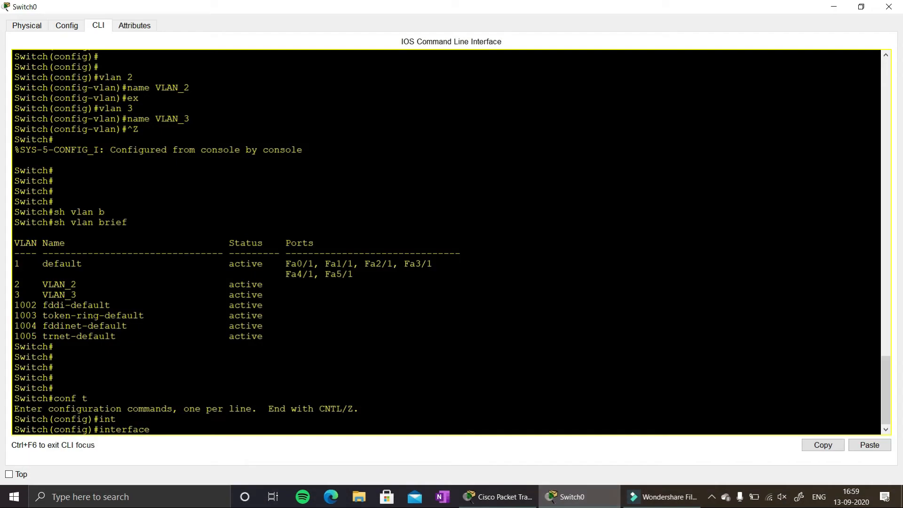
{"action": "type", "text": "fa1/1"}
{"action": "key", "text": "Return"}
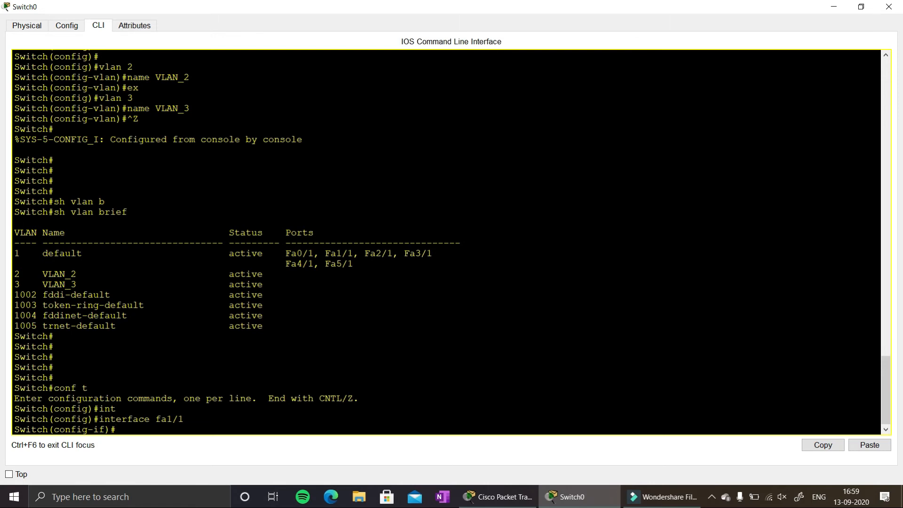
List the available interface commands and the switchport options with the inline help, examining the mode option
{"action": "type", "text": "?"}
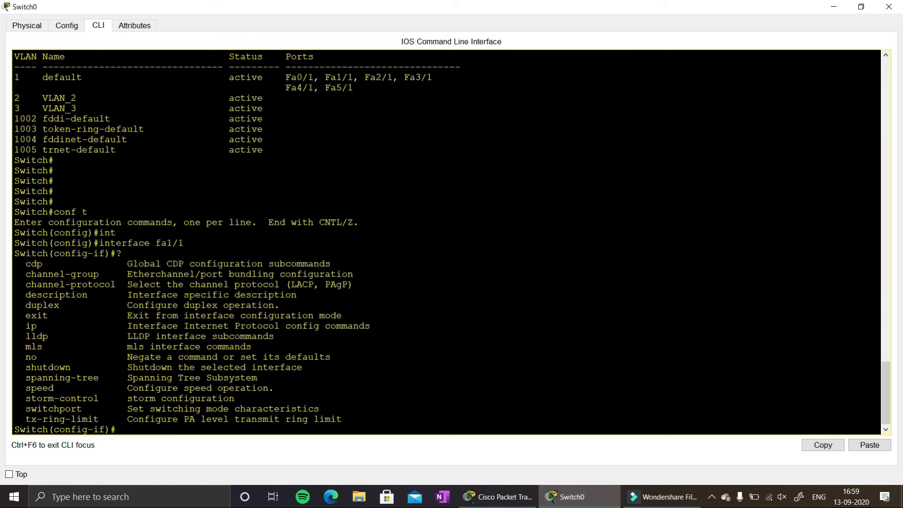
{"action": "left_click_drag", "start_coordinate": [26, 409], "coordinate": [99, 409]}
{"action": "type", "text": "swit"}
{"action": "key", "text": "Tab"}
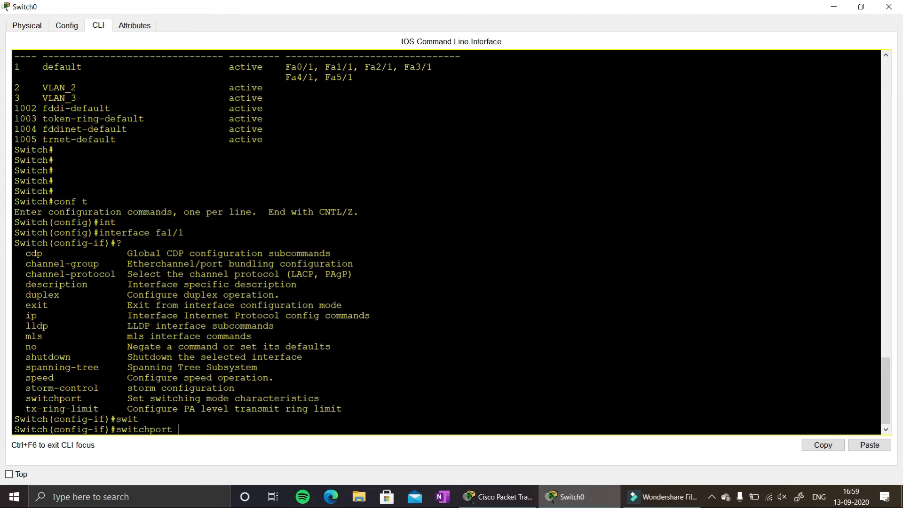
{"action": "type", "text": "?"}
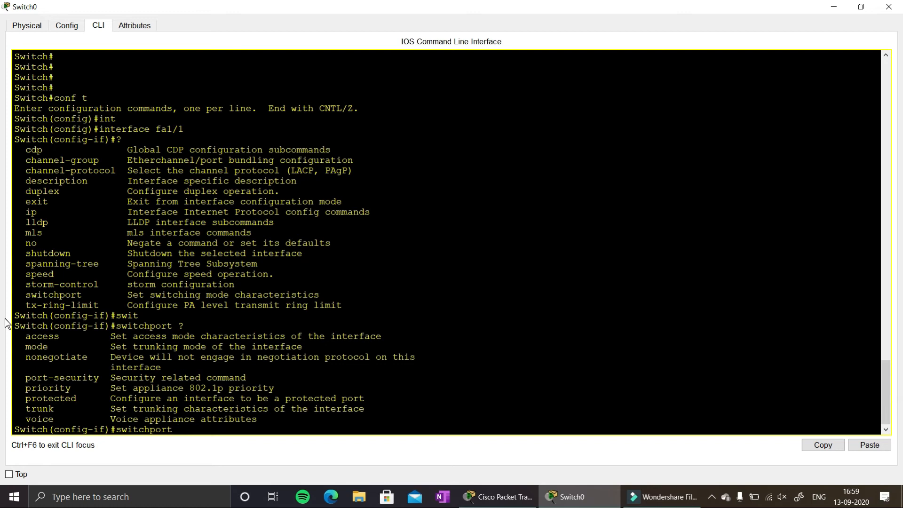
{"action": "left_click_drag", "start_coordinate": [25, 346], "coordinate": [123, 347]}
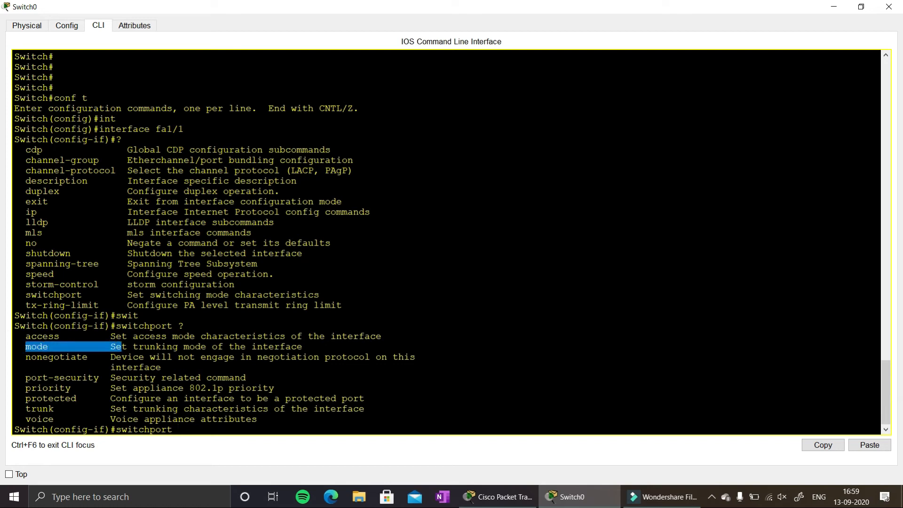
Set interface fa1/1 to access mode with switchport mode access
{"action": "type", "text": "mode a"}
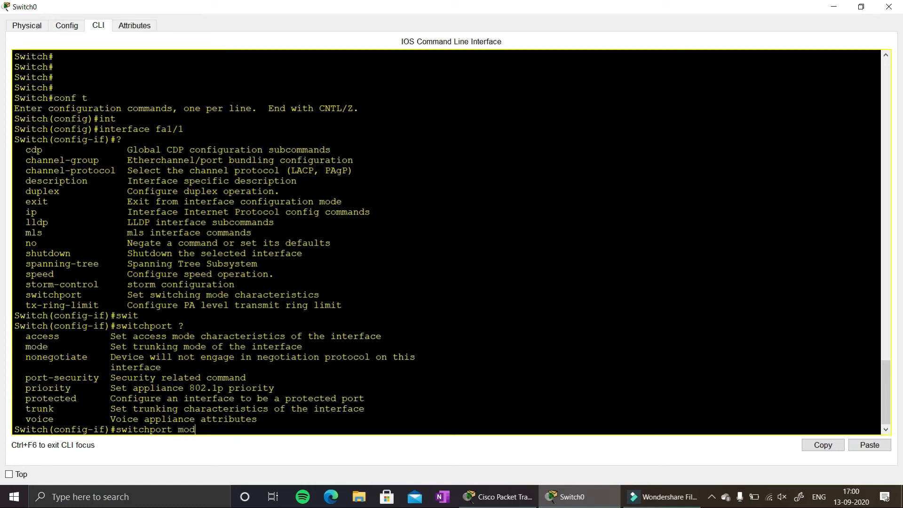
{"action": "key", "text": "Tab"}
{"action": "type", "text": "acc"}
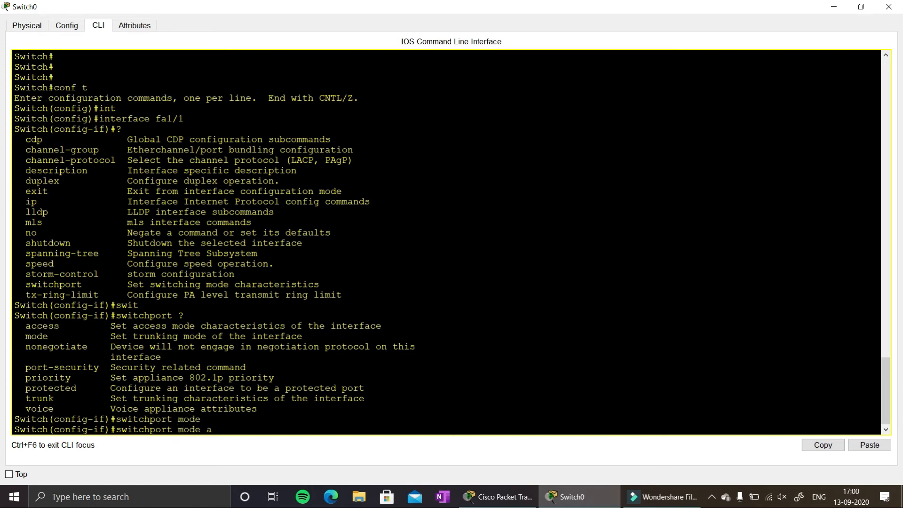
{"action": "key", "text": "Tab"}
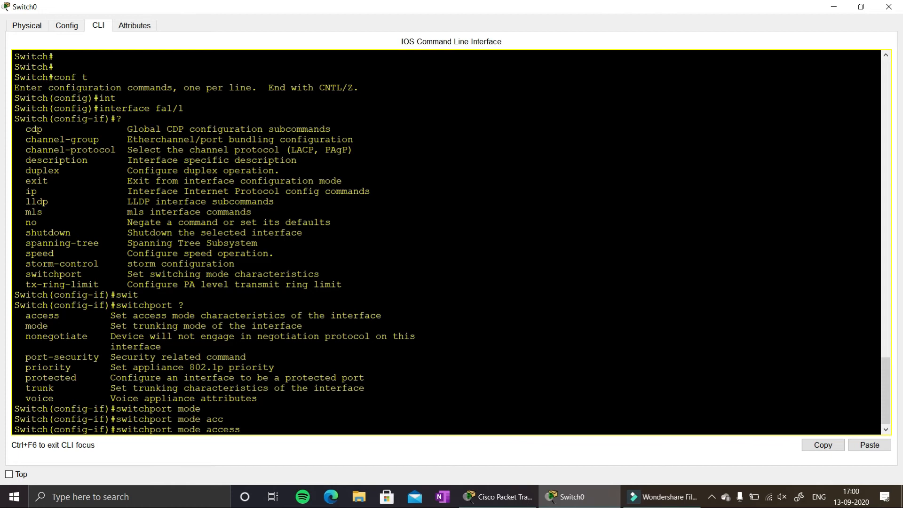
{"action": "key", "text": "Return"}
Assign interface fa1/1 to VLAN 2 with switchport access vlan 2, consulting the inline help for the VLAN ID range
{"action": "type", "text": "sw"}
{"action": "key", "text": "Tab"}
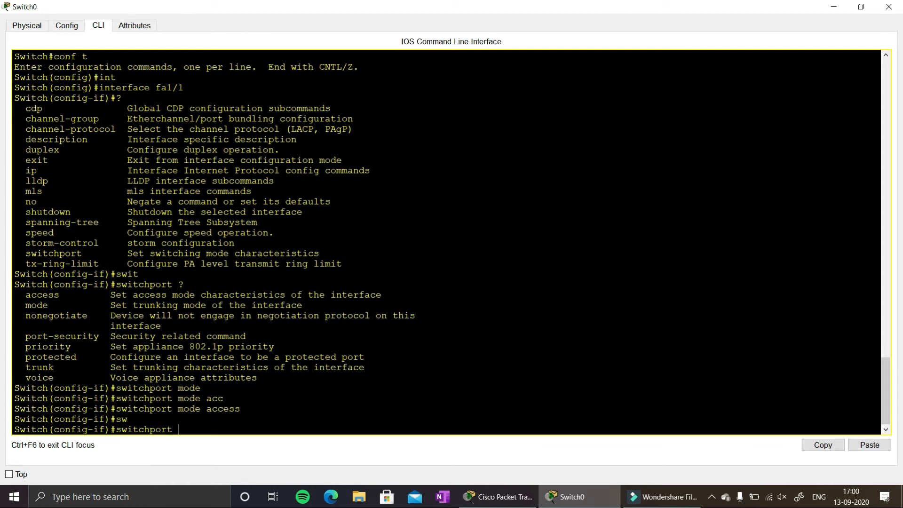
{"action": "type", "text": "acc"}
{"action": "key", "text": "Tab"}
{"action": "type", "text": "vlan"}
{"action": "key", "text": "Tab"}
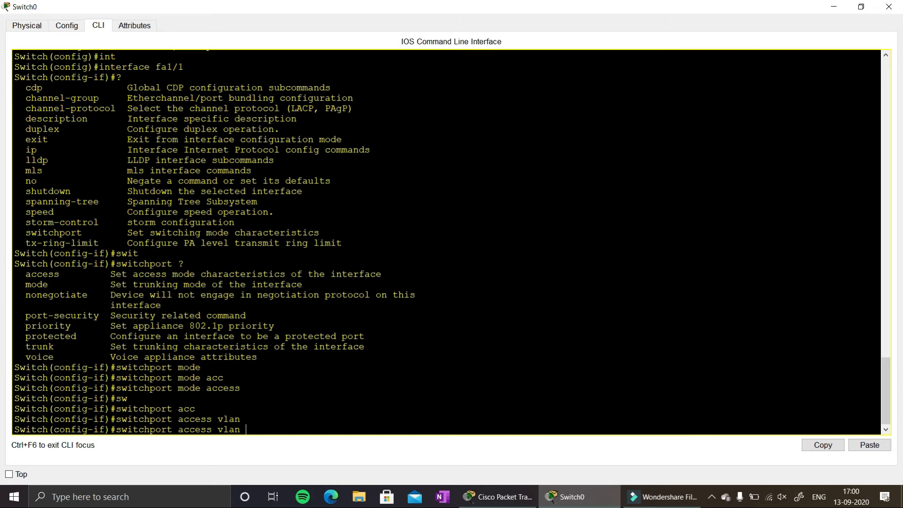
{"action": "type", "text": "?"}
{"action": "type", "text": "2"}
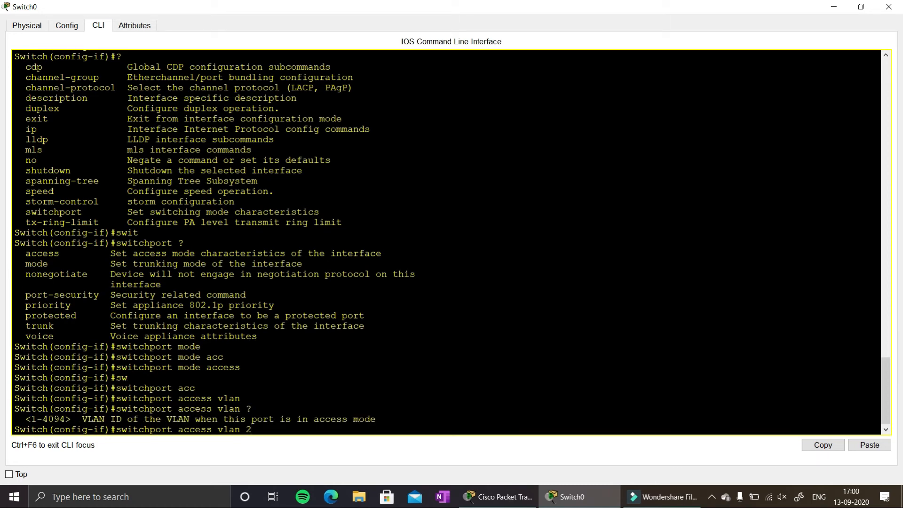
{"action": "key", "text": "Return"}
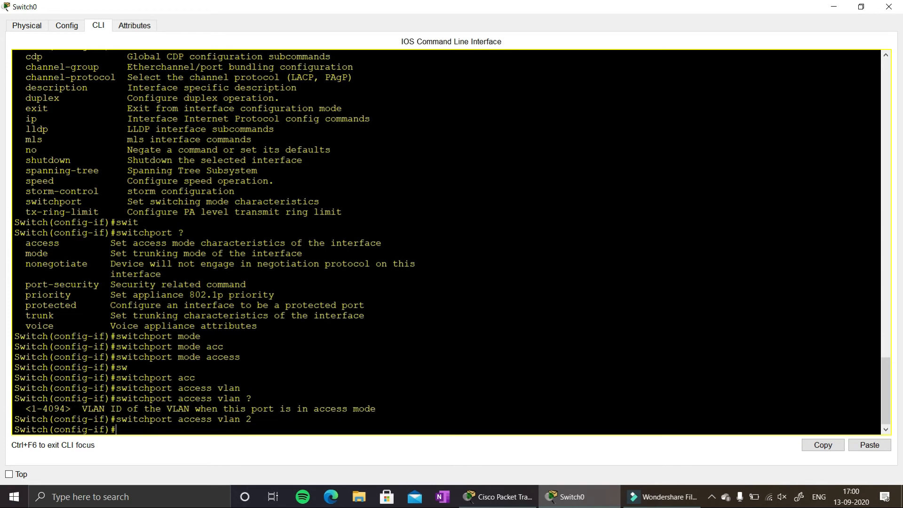
Check the Fa1/1 link in the topology and return the switch to global configuration mode with ex
{"action": "left_click", "coordinate": [834, 7]}
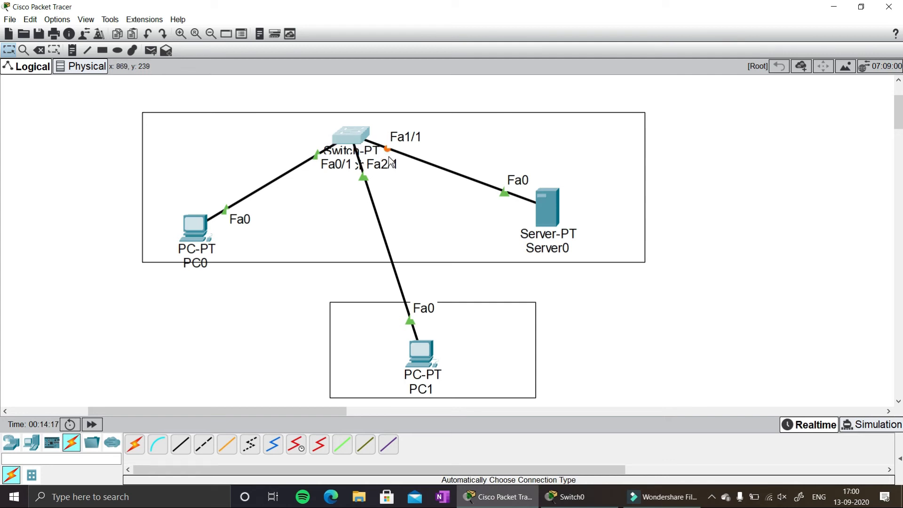
{"action": "mouse_move", "coordinate": [588, 501]}
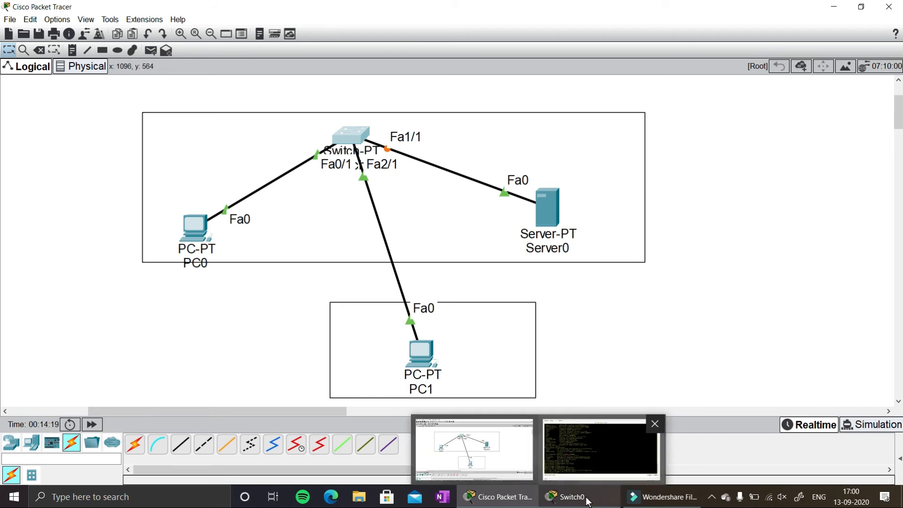
{"action": "left_click", "coordinate": [583, 445]}
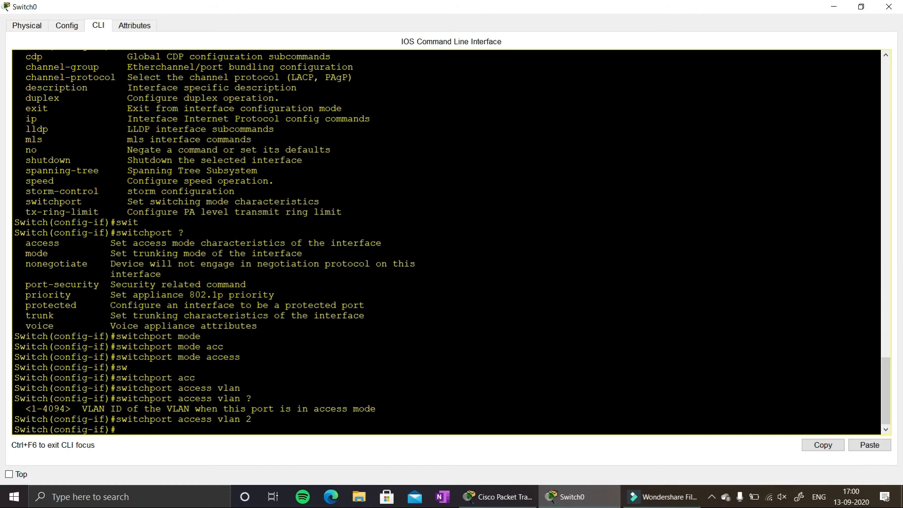
{"action": "type", "text": "ex"}
{"action": "key", "text": "Return"}
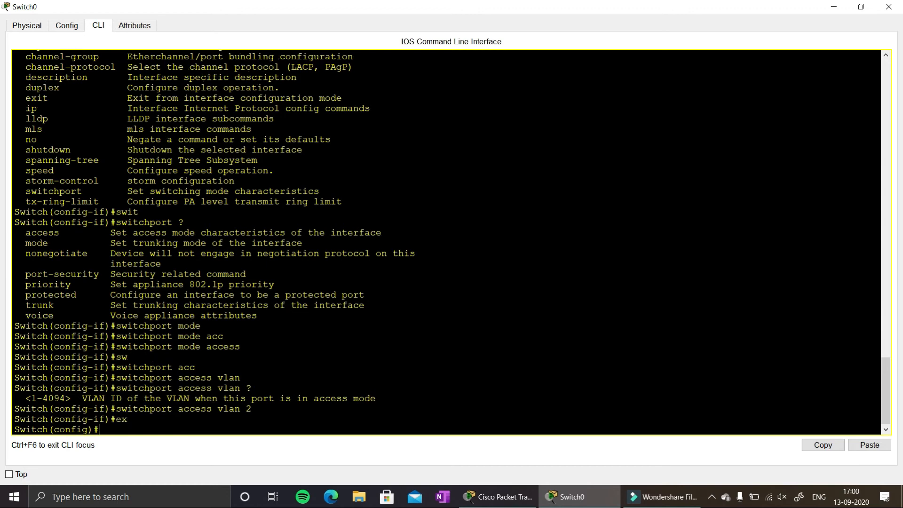
Confirm PC0's switch port in the topology and enter interface configuration for fa0/1
{"action": "type", "text": "int"}
{"action": "key", "text": "Tab"}
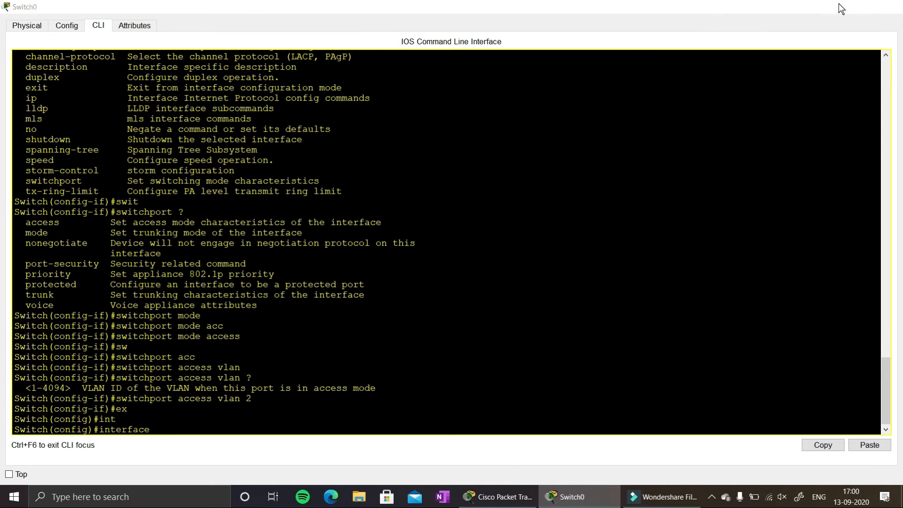
{"action": "left_click", "coordinate": [835, 7]}
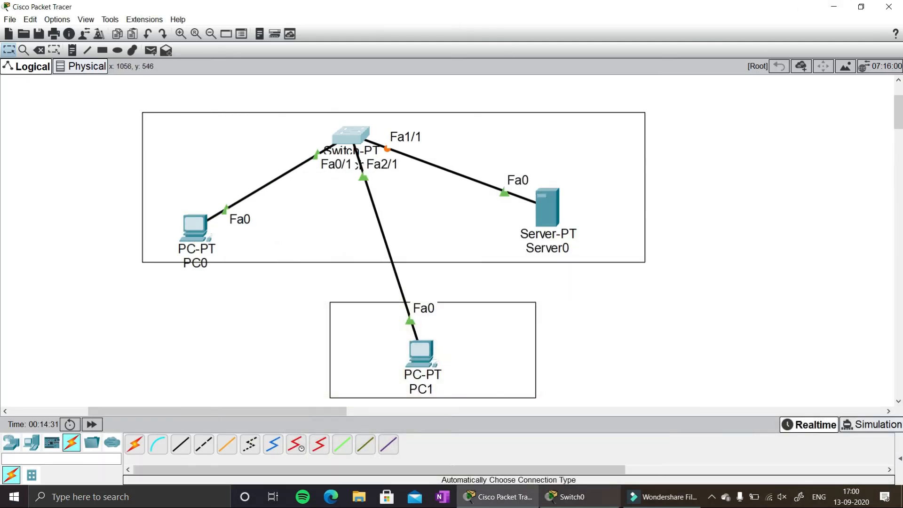
{"action": "left_click", "coordinate": [565, 497]}
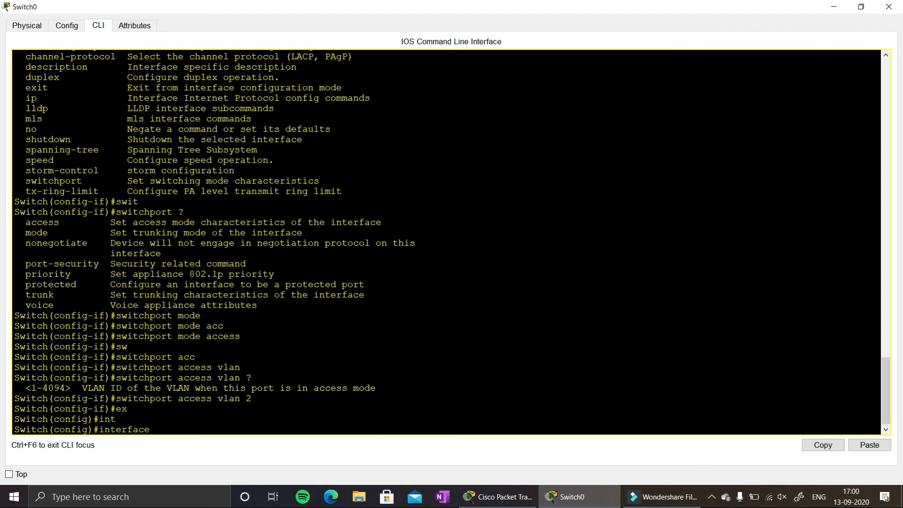
{"action": "double_click", "coordinate": [224, 326]}
{"action": "type", "text": "fa0/1"}
{"action": "key", "text": "Return"}
Set interface fa0/1 to access mode with switchport mode access
{"action": "type", "text": "sw"}
{"action": "key", "text": "Tab"}
{"action": "type", "text": "mo"}
{"action": "key", "text": "Tab"}
{"action": "type", "text": "scc"}
{"action": "key", "text": "Tab"}
{"action": "key", "text": "BackSpace"}
{"action": "key", "text": "BackSpace"}
{"action": "key", "text": "BackSpace"}
{"action": "type", "text": "ac"}
{"action": "key", "text": "Tab"}
{"action": "key", "text": "Return"}
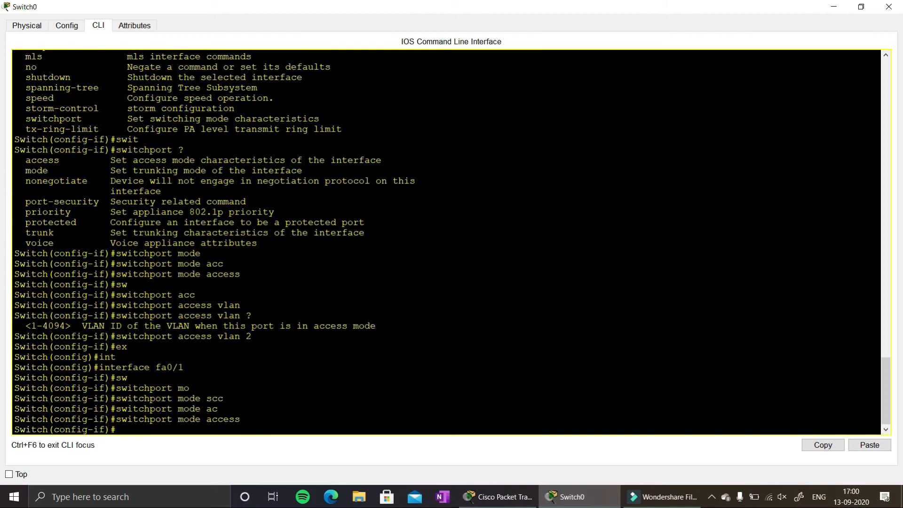
Assign interface fa0/1 to VLAN 2 with switchport access vlan 2 and return to global configuration mode
{"action": "type", "text": "sw"}
{"action": "key", "text": "Tab"}
{"action": "type", "text": "acc"}
{"action": "key", "text": "Tab"}
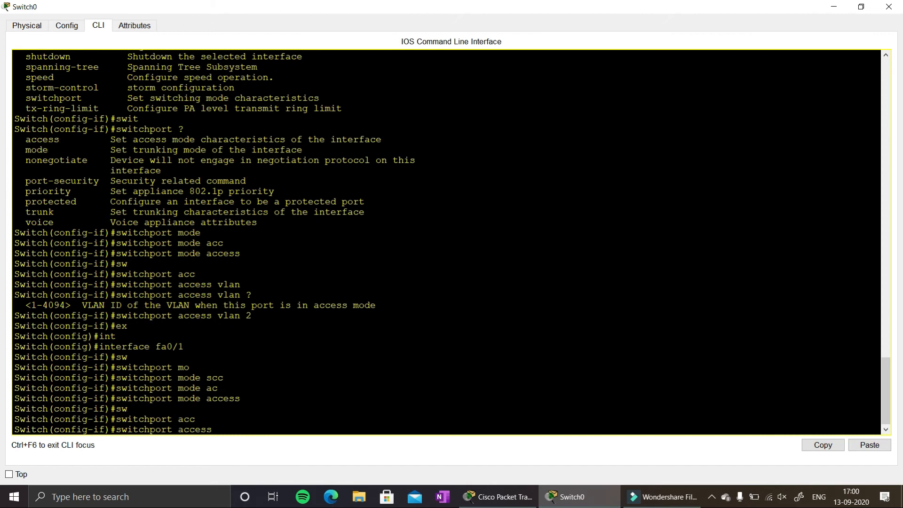
{"action": "type", "text": "vlan 2"}
{"action": "key", "text": "Return"}
{"action": "type", "text": "ex"}
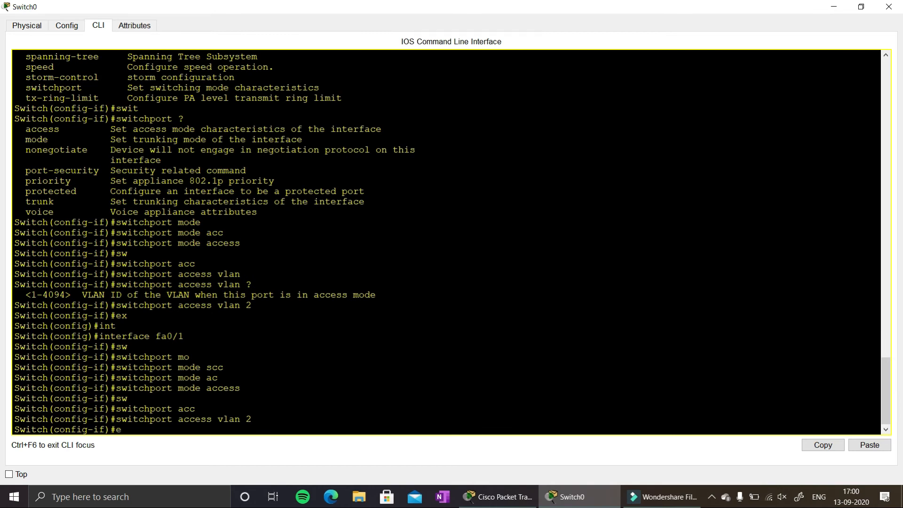
{"action": "key", "text": "Return"}
Confirm PC1's switch port in the topology and enter interface configuration for fa2/1
{"action": "type", "text": "int"}
{"action": "key", "text": "Tab"}
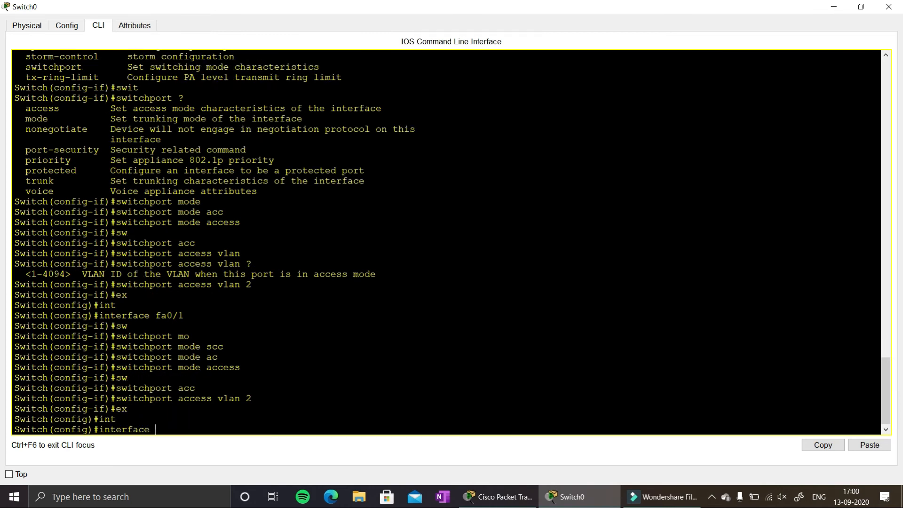
{"action": "left_click", "coordinate": [834, 6]}
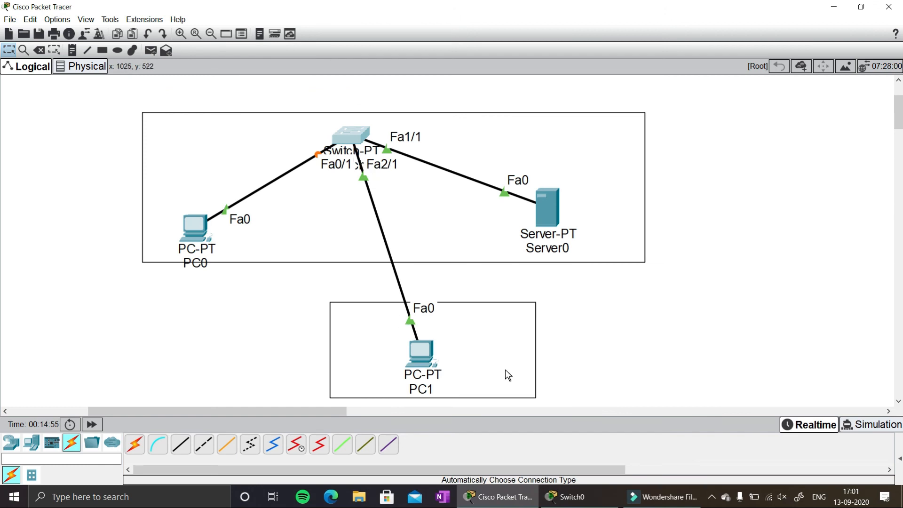
{"action": "left_click", "coordinate": [564, 497]}
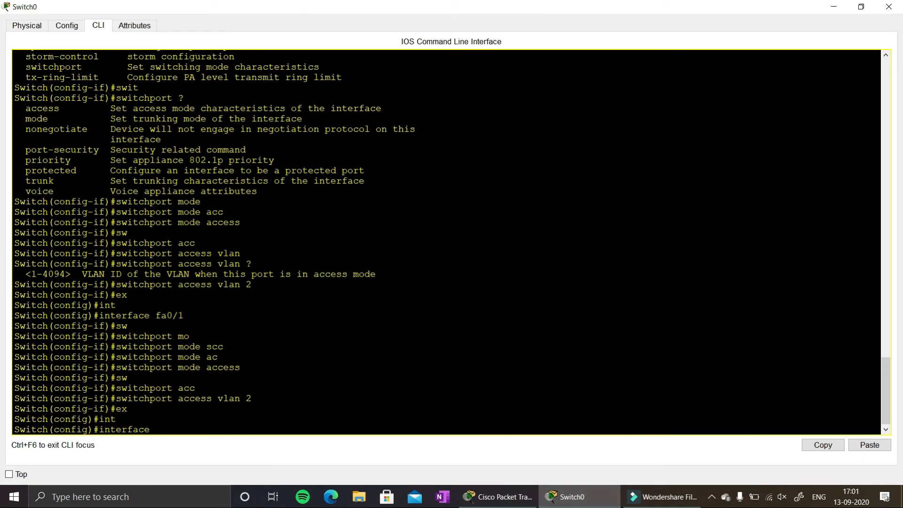
{"action": "type", "text": "2/1"}
{"action": "key", "text": "Return"}
{"action": "key", "text": "Up"}
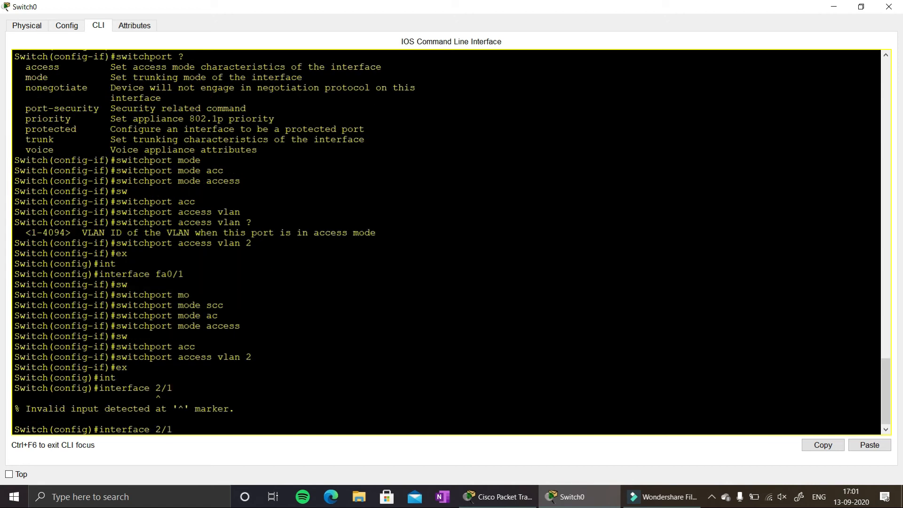
{"action": "type", "text": "fa"}
{"action": "key", "text": "Return"}
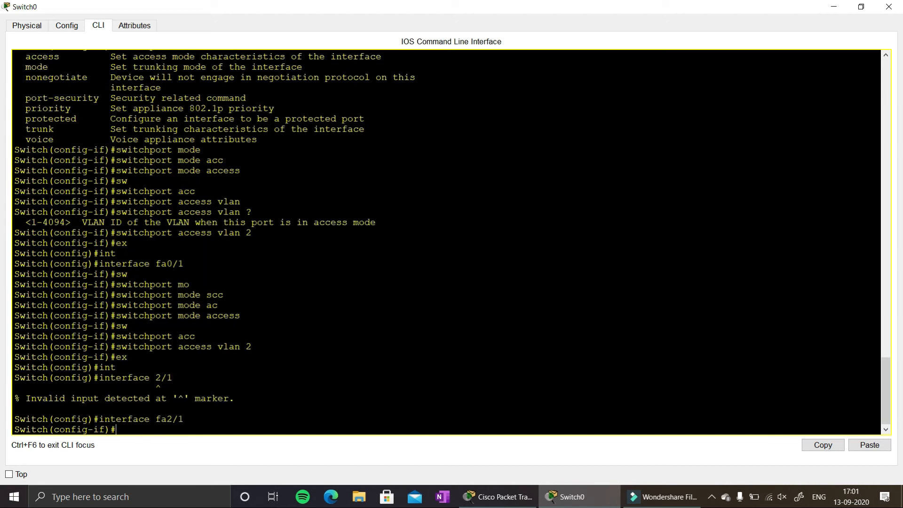
Set interface fa2/1 to access mode with sw mode access
{"action": "type", "text": "sw mo"}
{"action": "key", "text": "Tab"}
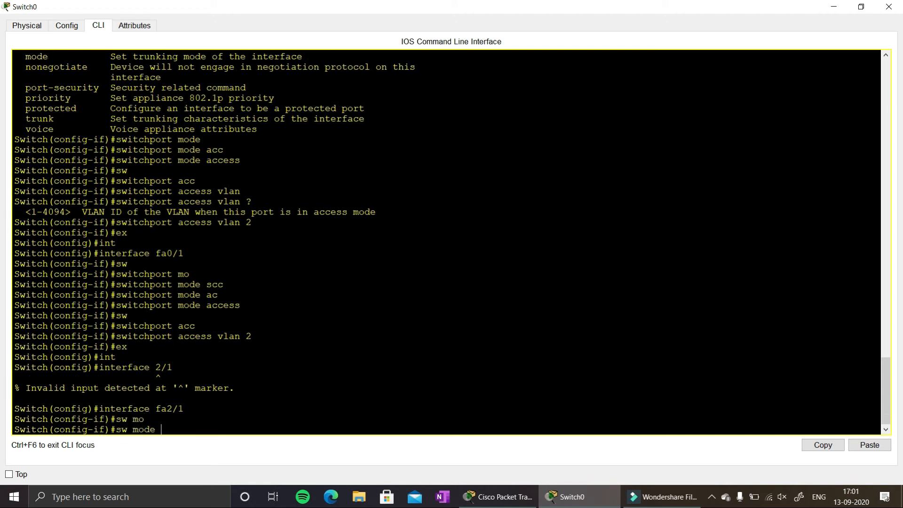
{"action": "type", "text": "acc"}
{"action": "key", "text": "Tab"}
{"action": "key", "text": "Return"}
Assign interface fa2/1 to VLAN 3 with switchport access vlan 3 and return to global configuration mode
{"action": "type", "text": "sw"}
{"action": "key", "text": "Tab"}
{"action": "type", "text": "acc"}
{"action": "key", "text": "Tab"}
{"action": "type", "text": "vlan 3"}
{"action": "key", "text": "Return"}
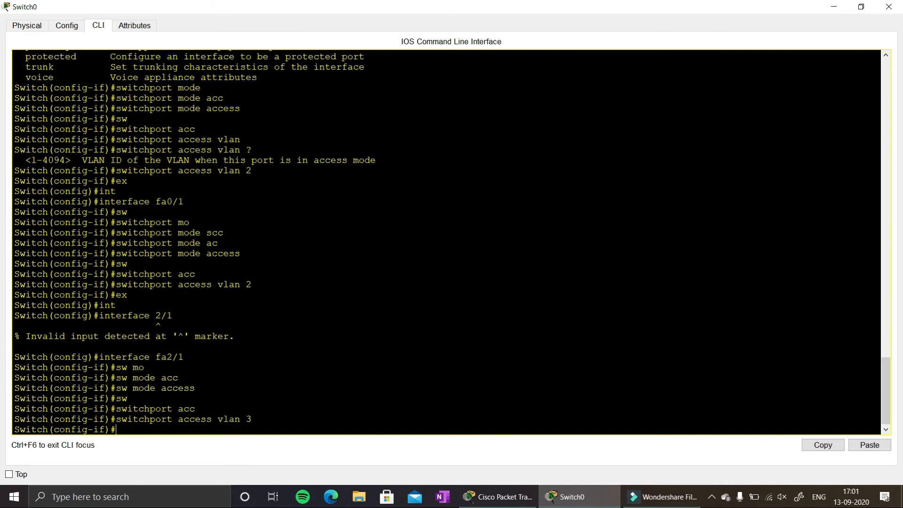
{"action": "type", "text": "ex"}
{"action": "key", "text": "Return"}
Leave configuration mode with ex and display the brief VLAN table with sh vlan b to check the VLAN_2 and VLAN_3 ports
{"action": "type", "text": "ex"}
{"action": "key", "text": "Return"}
{"action": "key", "text": "Return"}
{"action": "key", "text": "Return"}
{"action": "key", "text": "Return"}
{"action": "key", "text": "Return"}
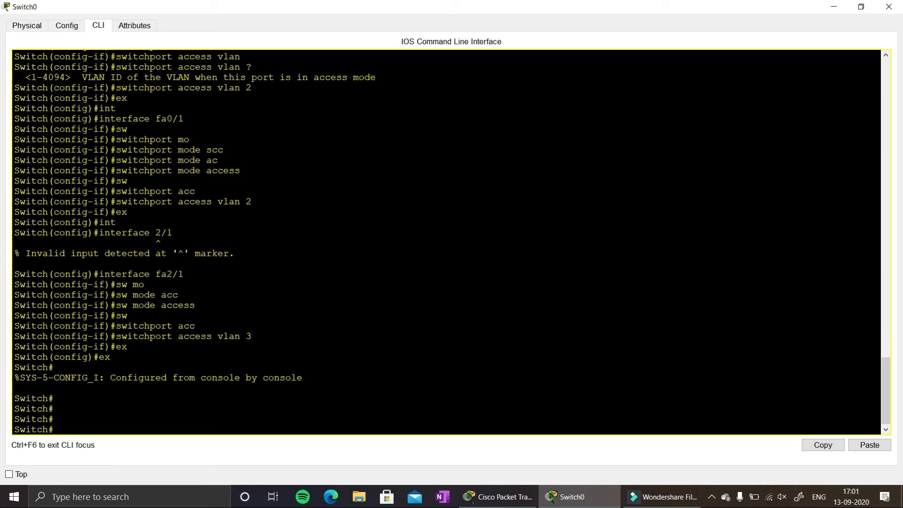
{"action": "type", "text": "sh vlan b"}
{"action": "key", "text": "Return"}
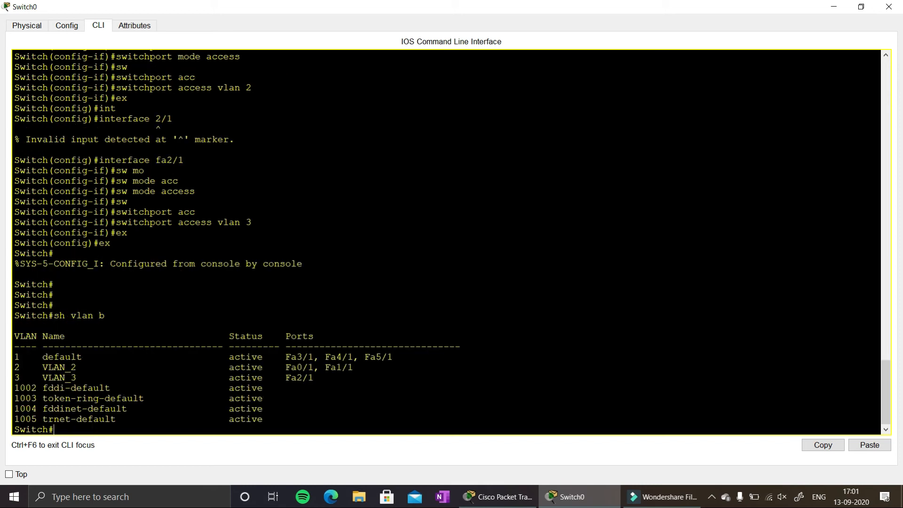
{"action": "left_click_drag", "start_coordinate": [105, 367], "coordinate": [251, 377]}
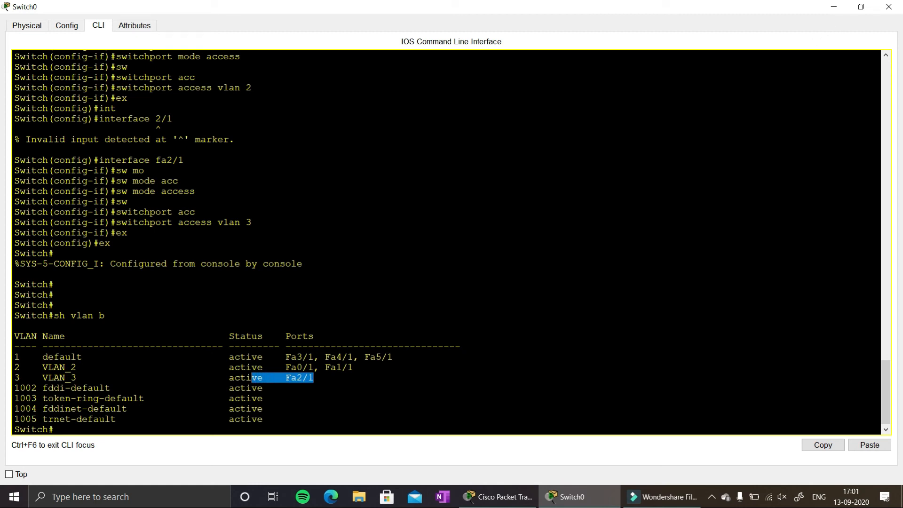
Close the switch's window and move the rectangle that encloses PC1 diagonally down, away from the PC
{"action": "left_click", "coordinate": [890, 7]}
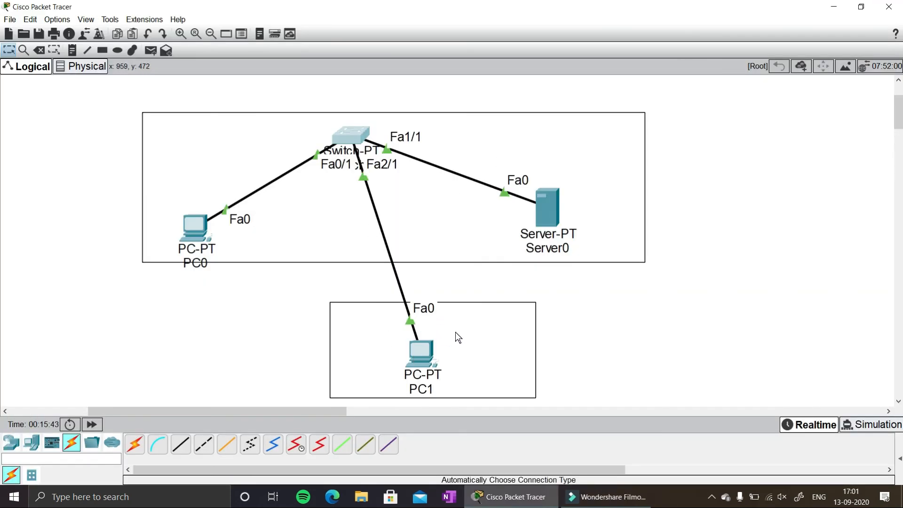
{"action": "left_click_drag", "start_coordinate": [455, 333], "coordinate": [331, 438]}
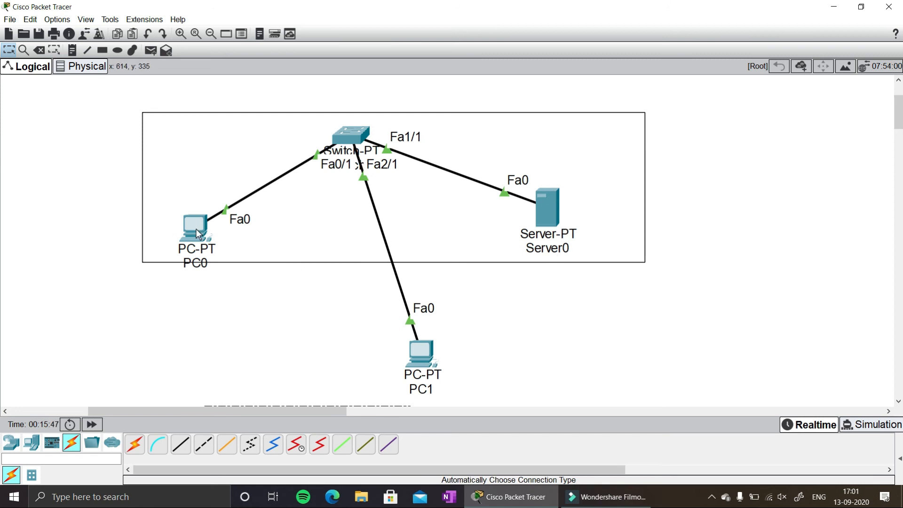
Give PC0 the static IP address 192.168.1.1 with subnet mask 255.255.255.0 and close its window
{"action": "mouse_move", "coordinate": [196, 229]}
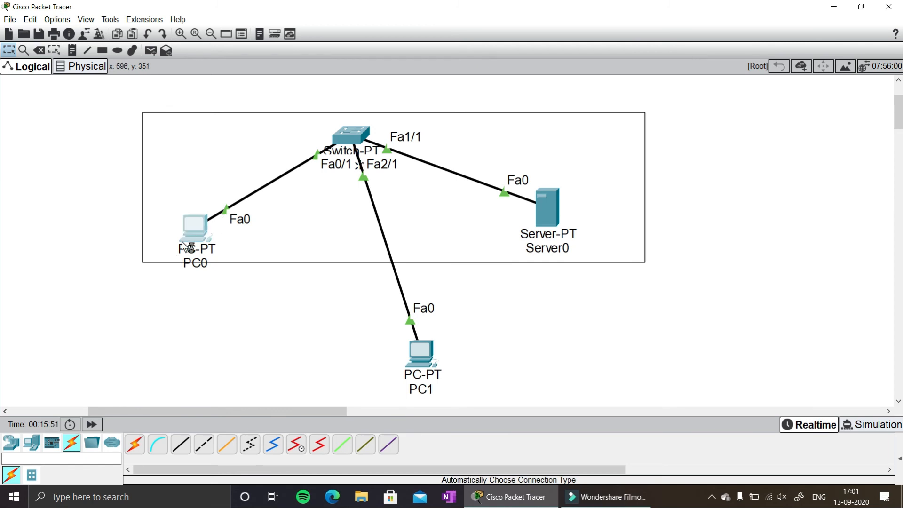
{"action": "left_click", "coordinate": [188, 223]}
{"action": "left_click", "coordinate": [413, 116]}
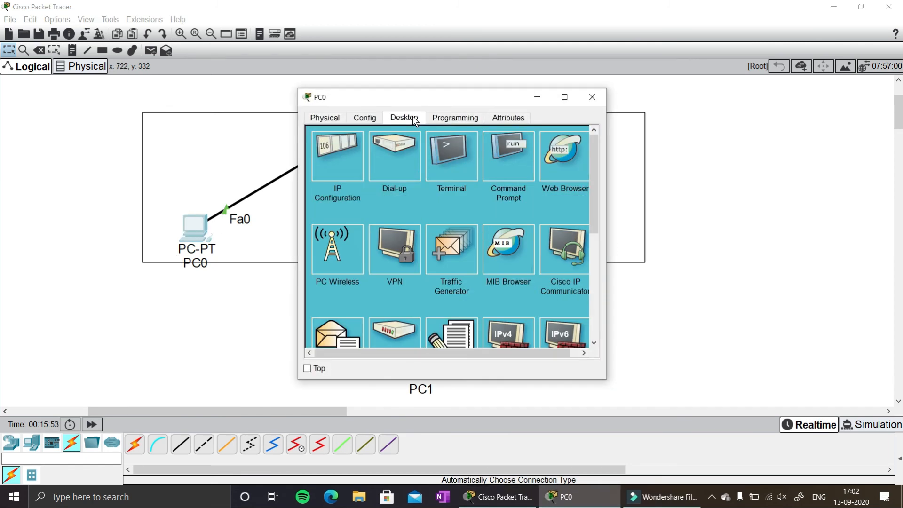
{"action": "left_click", "coordinate": [353, 149]}
{"action": "left_click", "coordinate": [408, 195]}
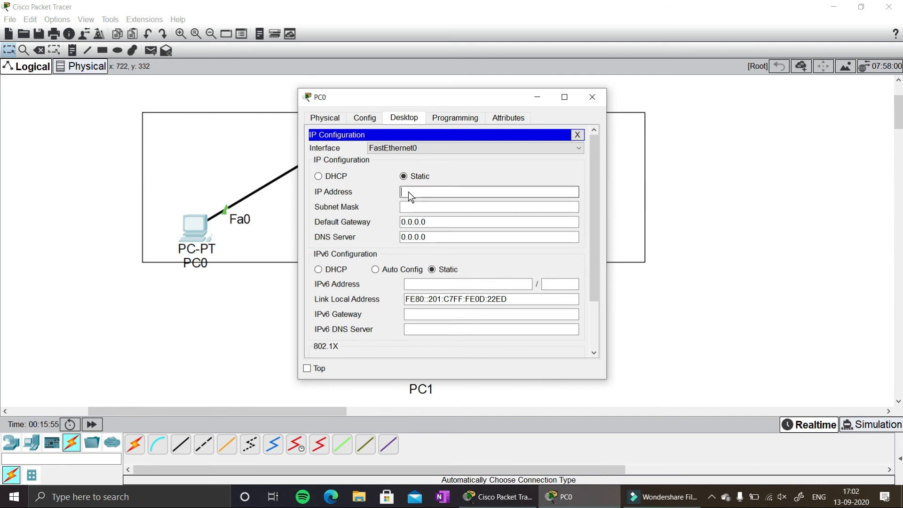
{"action": "type", "text": "192.168.1.1"}
{"action": "left_click", "coordinate": [419, 207]}
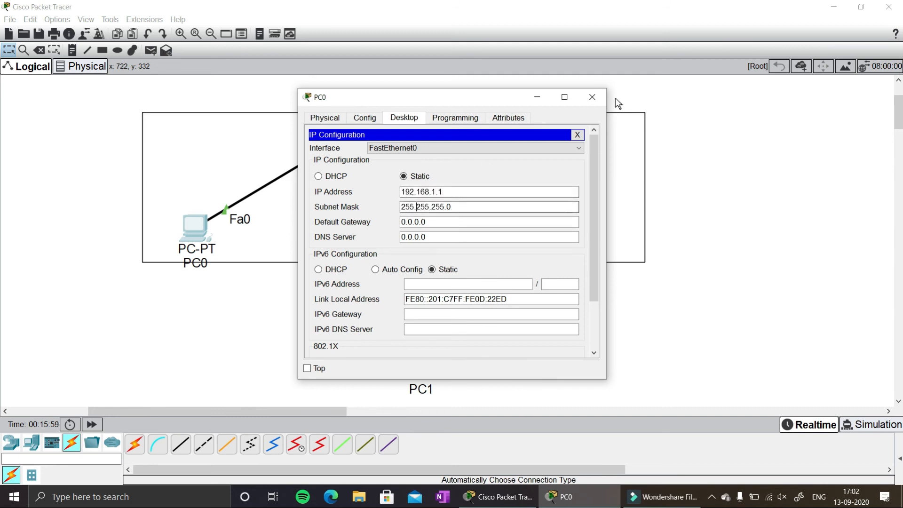
{"action": "left_click", "coordinate": [592, 97]}
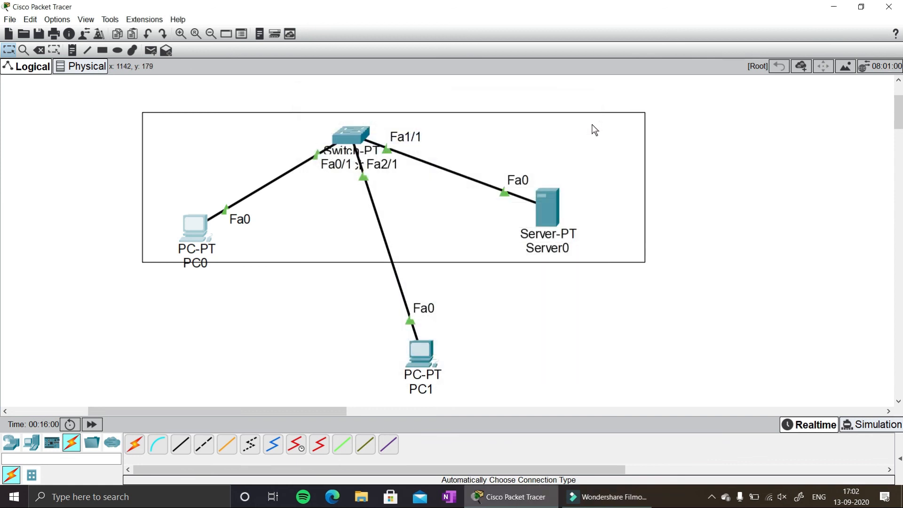
Give Server0 the static IP address 192.168.1.2 with subnet mask 255.255.255.0 and close its window
{"action": "left_click", "coordinate": [548, 200]}
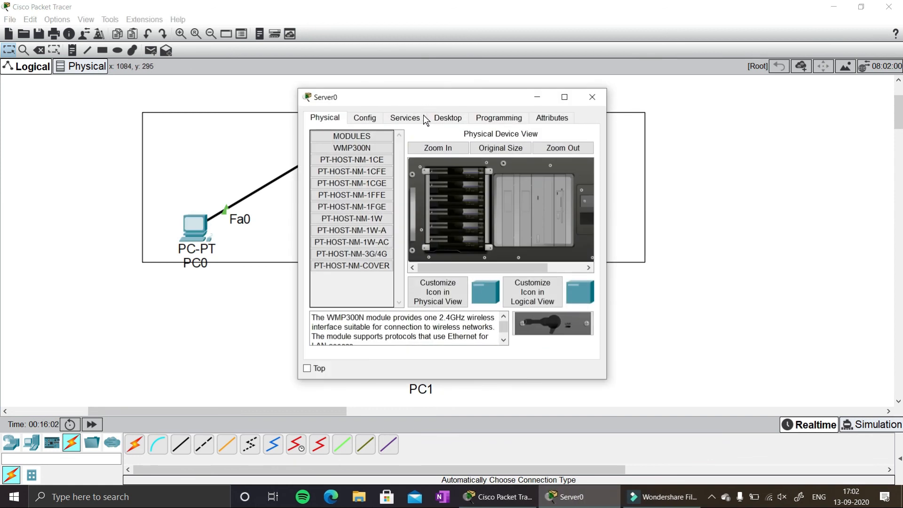
{"action": "left_click", "coordinate": [444, 119]}
{"action": "left_click", "coordinate": [337, 155]}
{"action": "left_click", "coordinate": [419, 178]}
{"action": "type", "text": "192.168.1.2"}
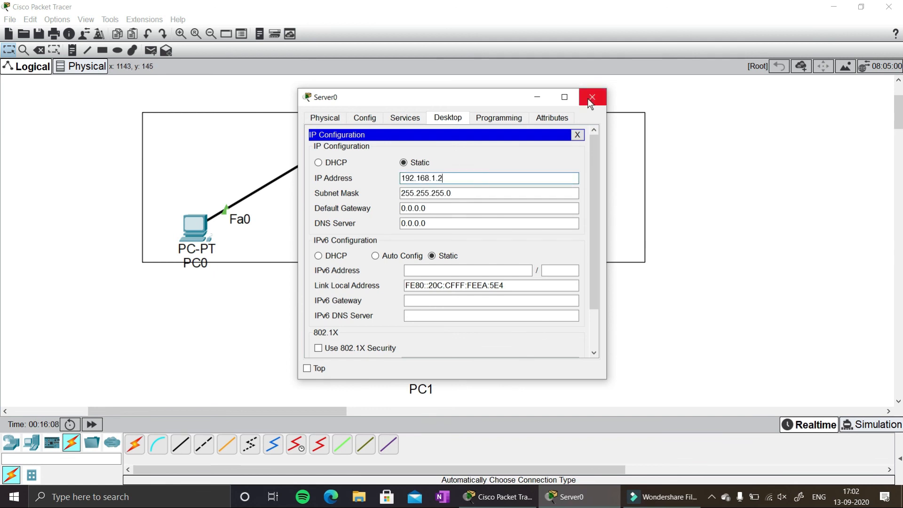
{"action": "left_click", "coordinate": [592, 97]}
Give PC1 the static IP address 192.168.1.3 and close its IP configuration
{"action": "left_click", "coordinate": [421, 349]}
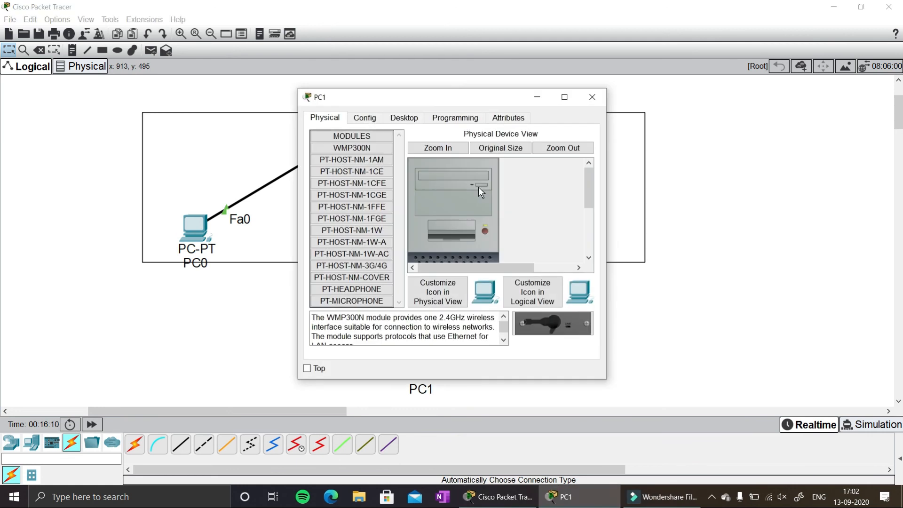
{"action": "left_click", "coordinate": [400, 118]}
{"action": "left_click", "coordinate": [349, 149]}
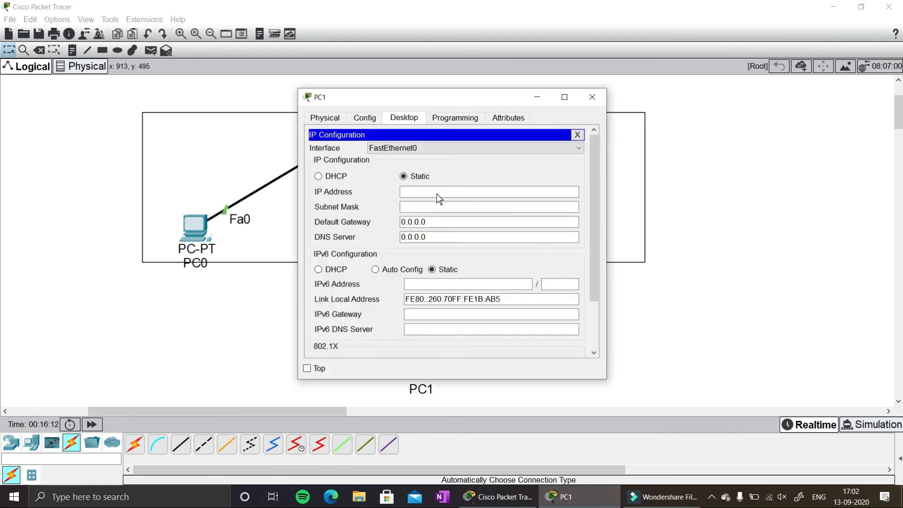
{"action": "left_click", "coordinate": [449, 191]}
{"action": "type", "text": "192."}
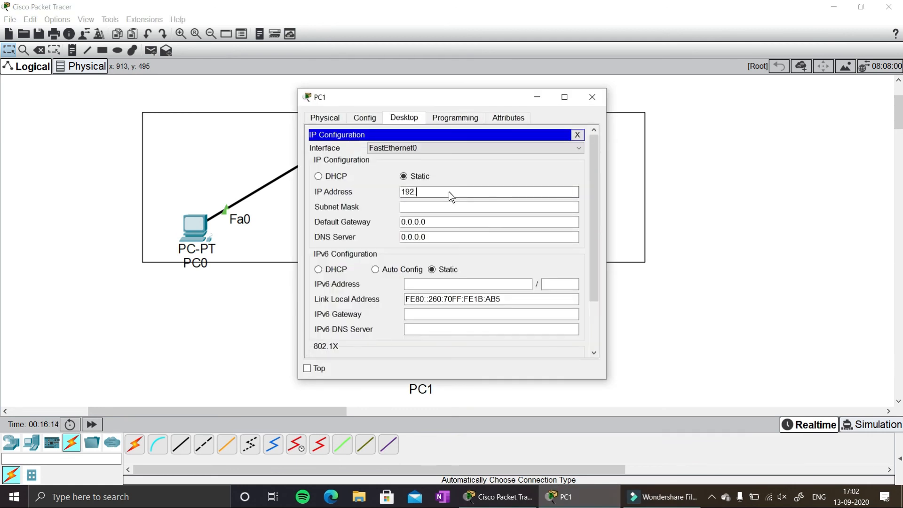
{"action": "type", "text": "168.1.3"}
{"action": "left_click", "coordinate": [577, 135]}
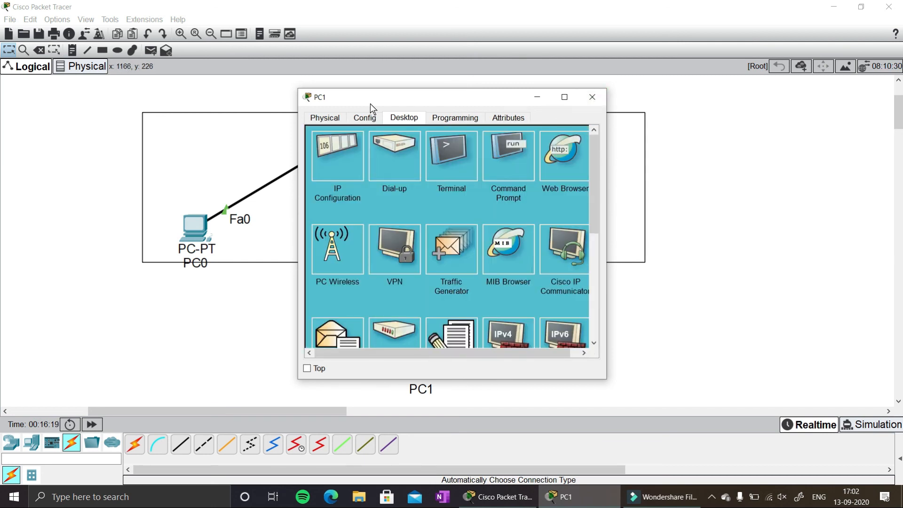
Ping PC0 at 192.168.1.1 from PC1's command prompt, then stop the ping
{"action": "left_click", "coordinate": [508, 160]}
{"action": "type", "text": "ping"}
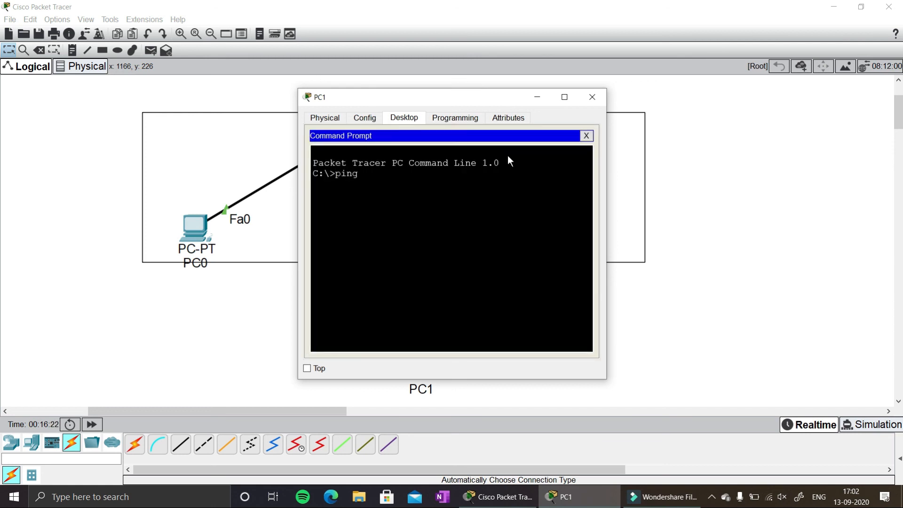
{"action": "type", "text": " 192.168.1.1"}
{"action": "key", "text": "Return"}
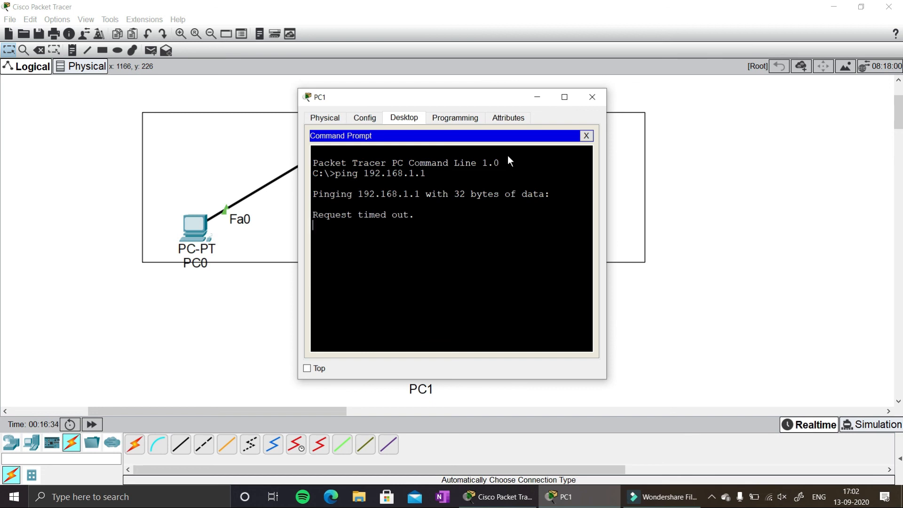
{"action": "key", "text": "ctrl+c"}
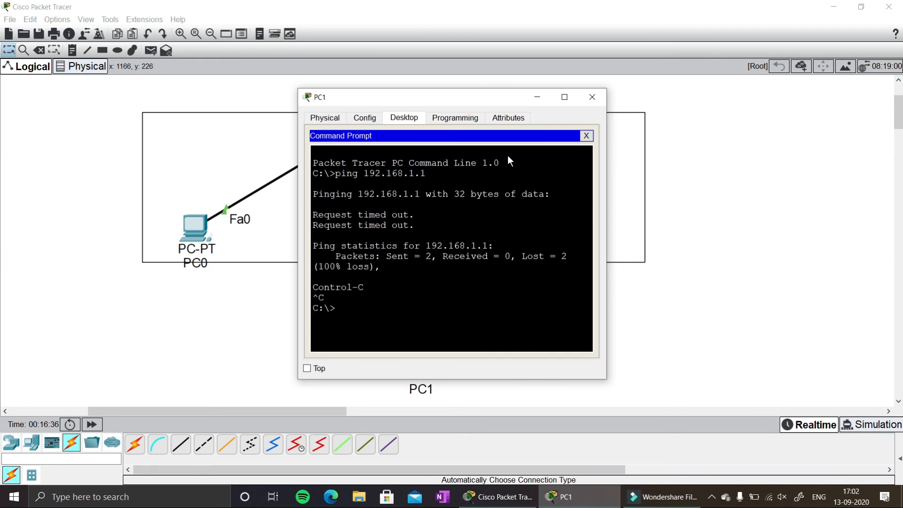
Ping Server0 at 192.168.1.2 from PC1, stop the ping and close PC1's window
{"action": "key", "text": "Up"}
{"action": "key", "text": "BackSpace"}
{"action": "type", "text": "2"}
{"action": "key", "text": "Return"}
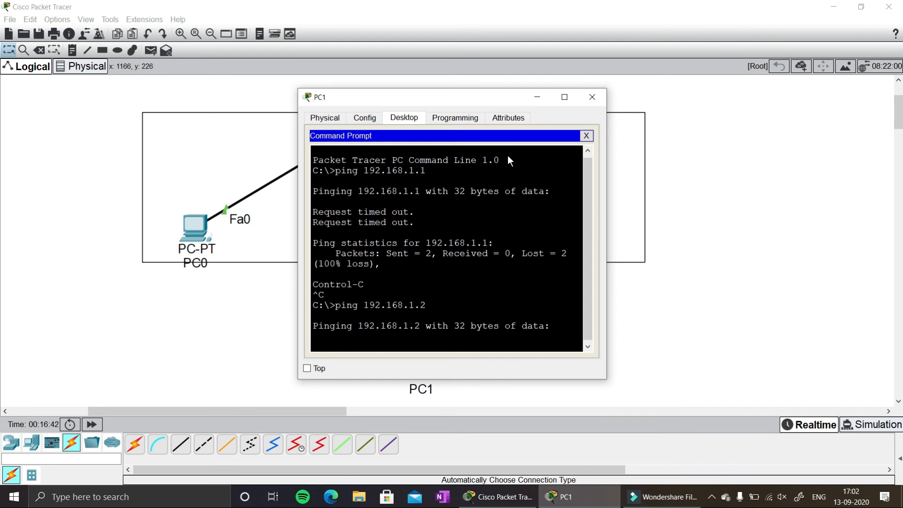
{"action": "key", "text": "ctrl+c"}
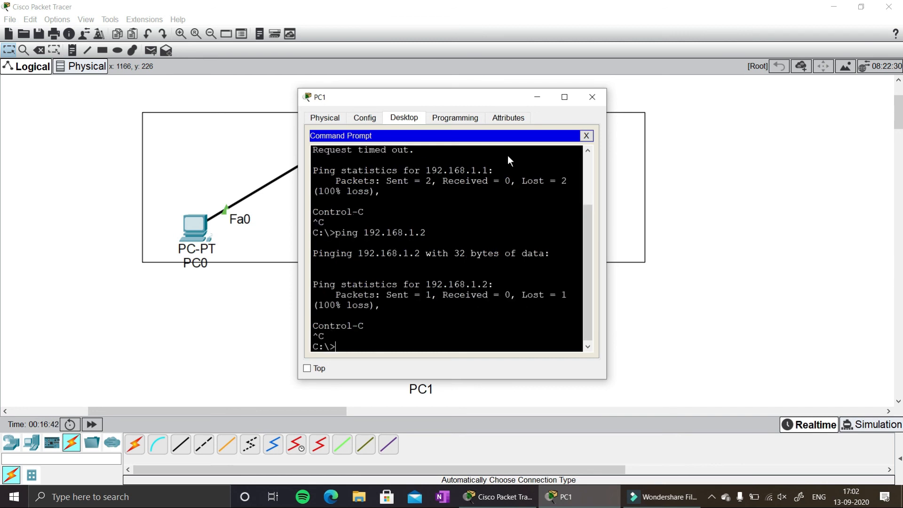
{"action": "left_click", "coordinate": [591, 98]}
Ping Server0 at 192.168.1.2 from PC0's command prompt
{"action": "left_click", "coordinate": [202, 226]}
{"action": "left_click", "coordinate": [202, 226]}
{"action": "left_click", "coordinate": [200, 230]}
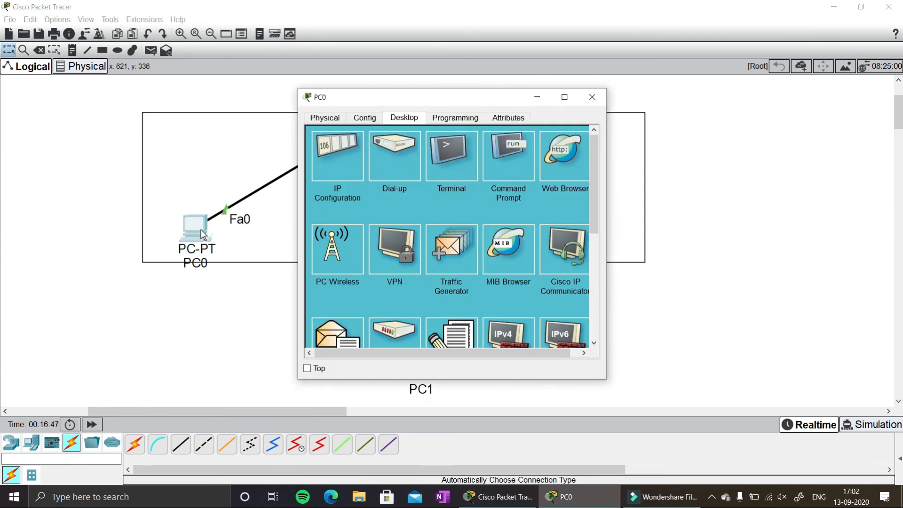
{"action": "left_click", "coordinate": [511, 168]}
{"action": "type", "text": "pin"}
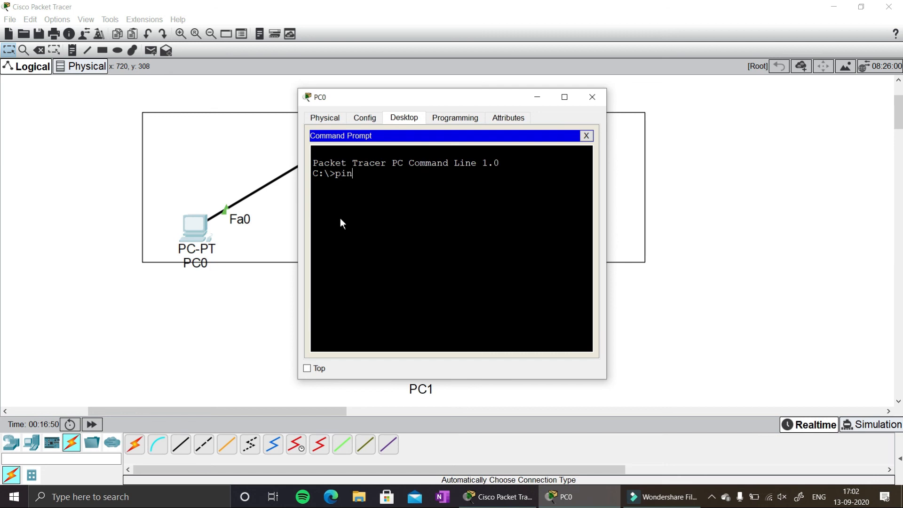
{"action": "type", "text": "g 192.168.1.1"}
{"action": "key", "text": "BackSpace"}
{"action": "type", "text": "2"}
{"action": "key", "text": "Return"}
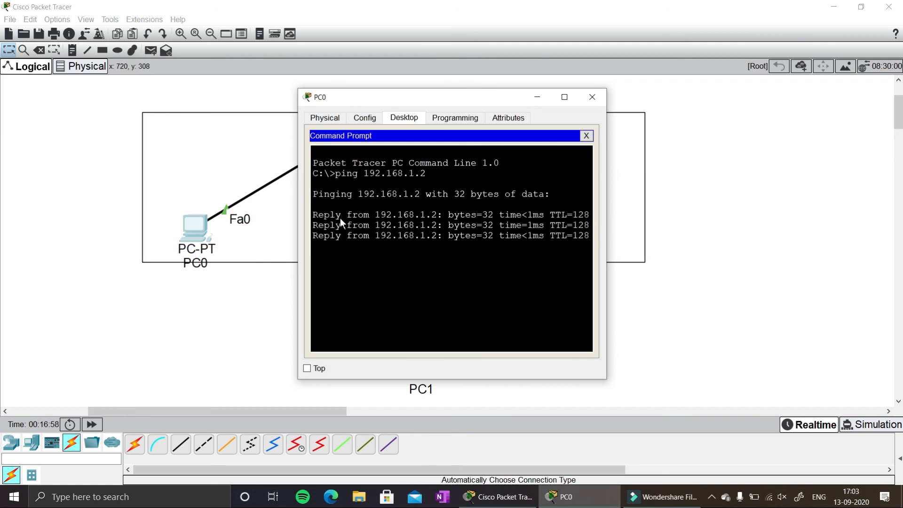
{"action": "key", "text": "Return"}
Ping 192.168.1.1 from PC0, stop the ping and close PC0's window
{"action": "key", "text": "Up"}
{"action": "key", "text": "BackSpace"}
{"action": "type", "text": "192.168.1."}
{"action": "key", "text": "Return"}
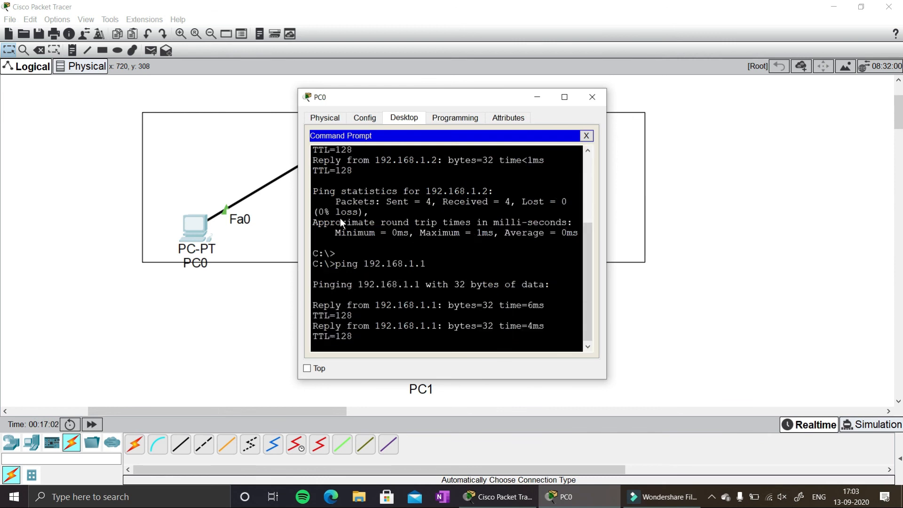
{"action": "key", "text": "ctrl+c"}
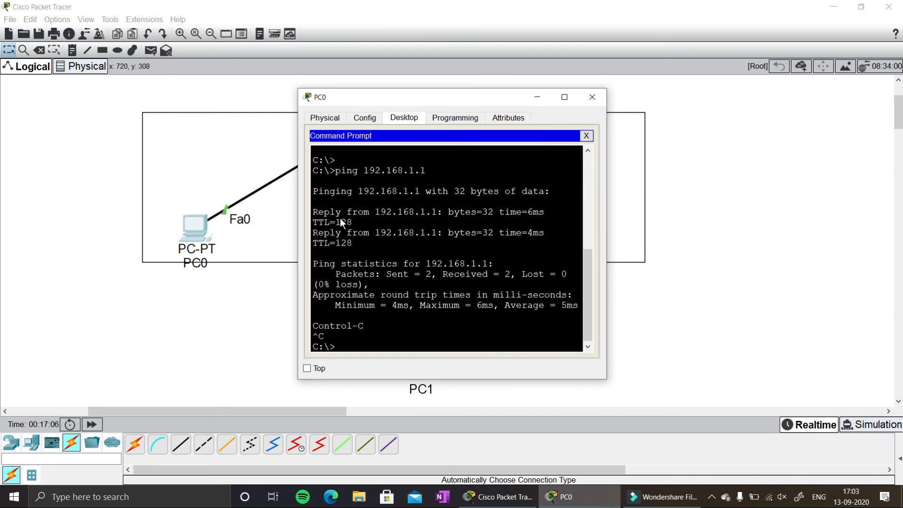
{"action": "left_click", "coordinate": [593, 99]}
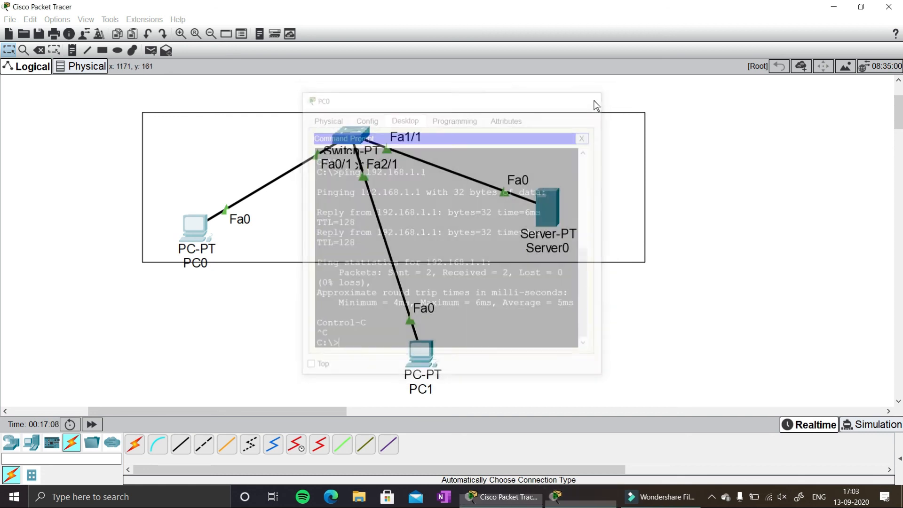